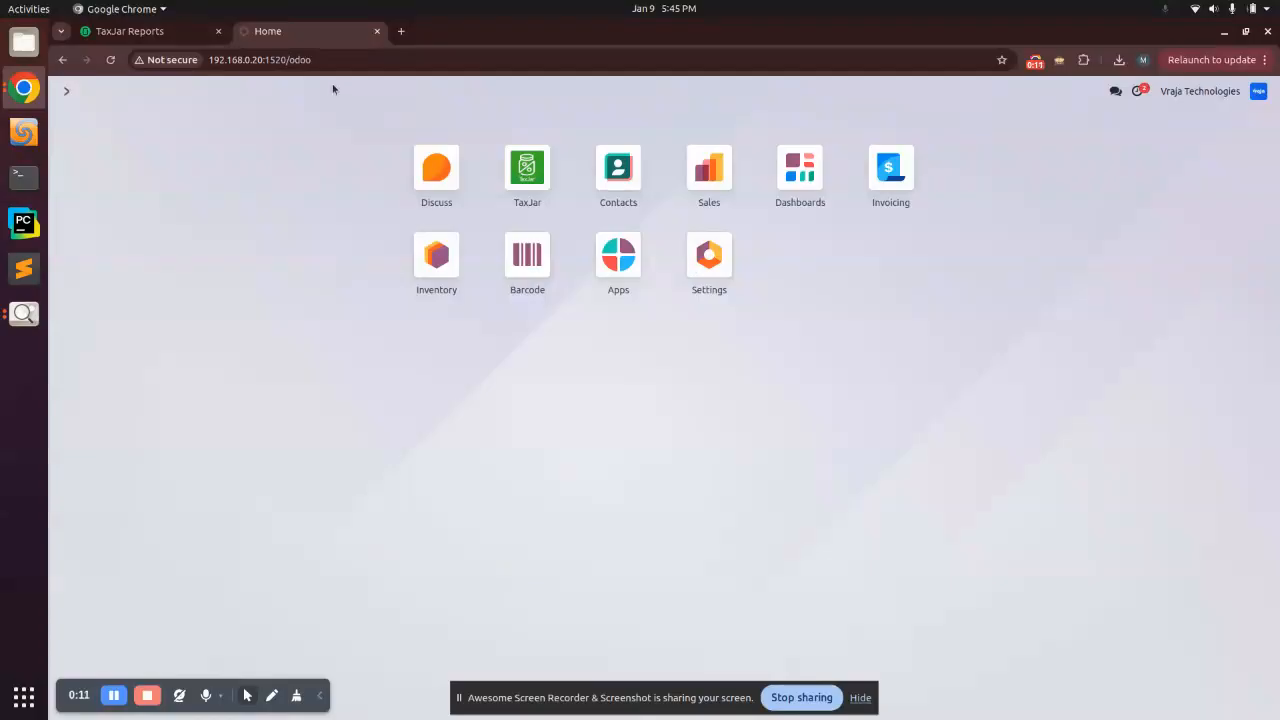
Step: Open the TaxJar app from the Odoo home page and start a new TaxJar Instance record
{"action": "left_click", "coordinate": [125, 31]}
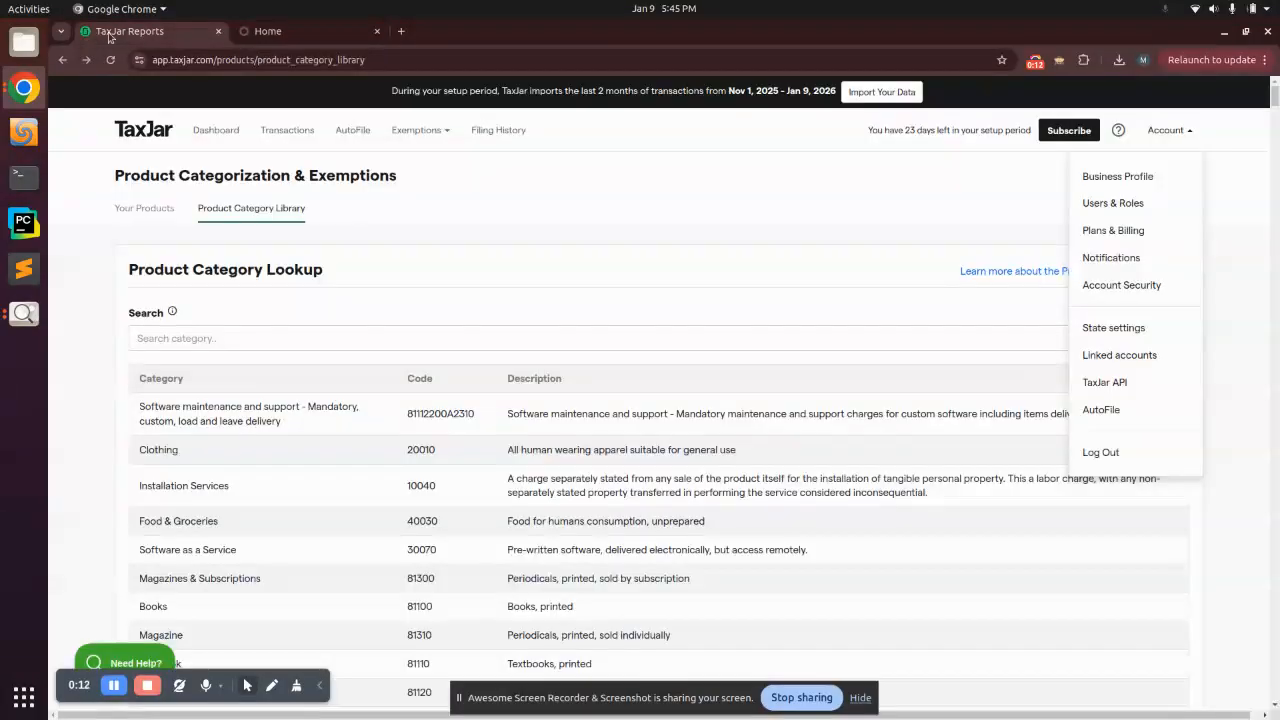
{"action": "left_click", "coordinate": [310, 34]}
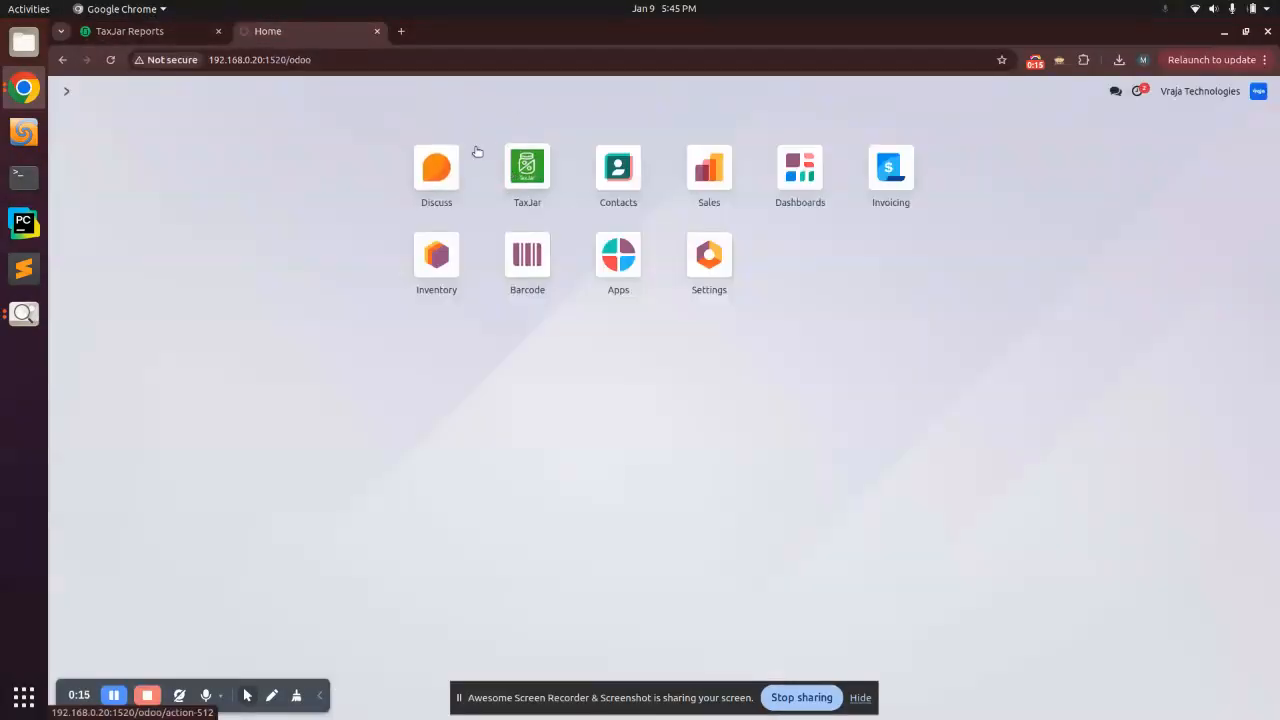
{"action": "left_click", "coordinate": [515, 172]}
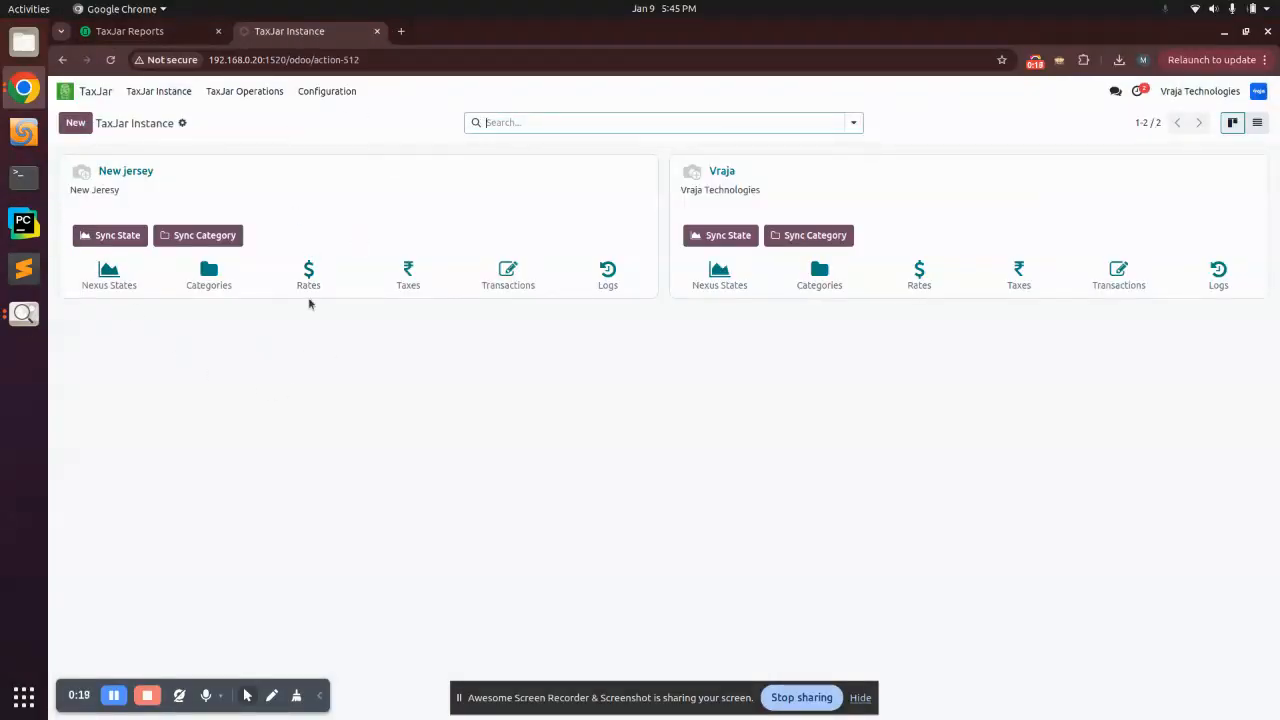
{"action": "left_click", "coordinate": [76, 123]}
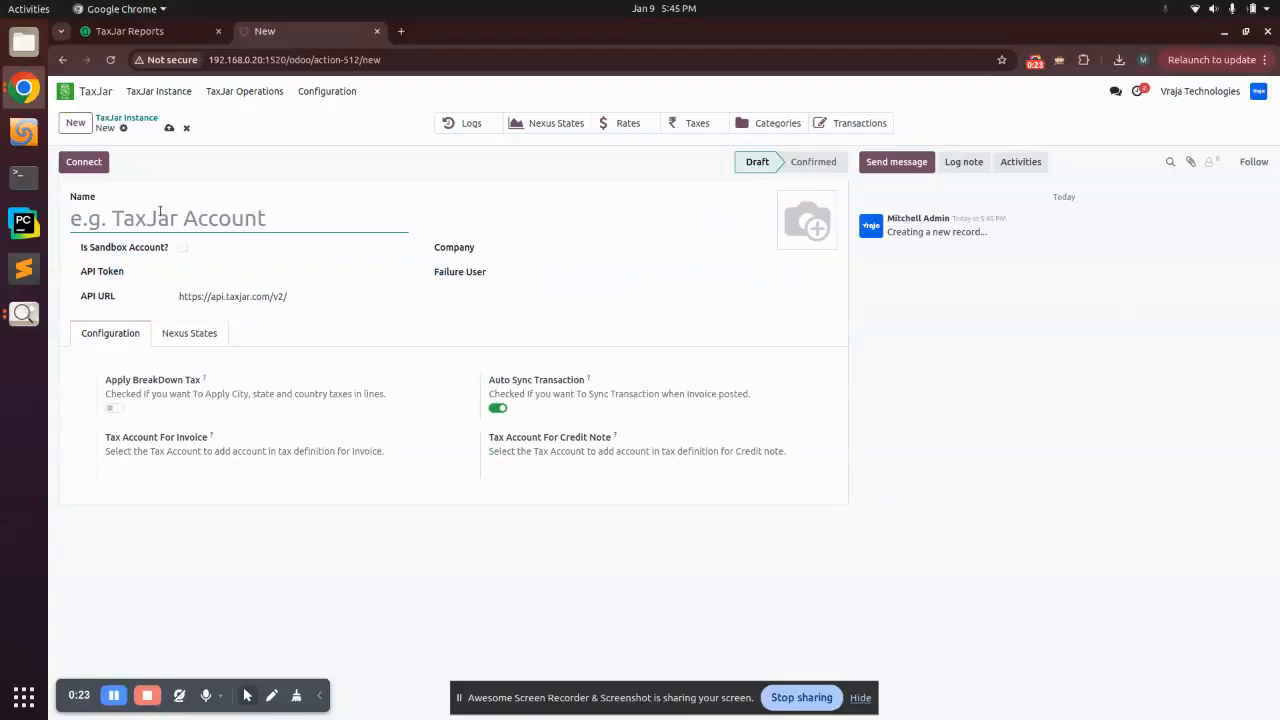
Step: Name the instance 'Vraja' with Is Sandbox Account left off, then go back to the TaxJar site
{"action": "type", "text": "Vraja"}
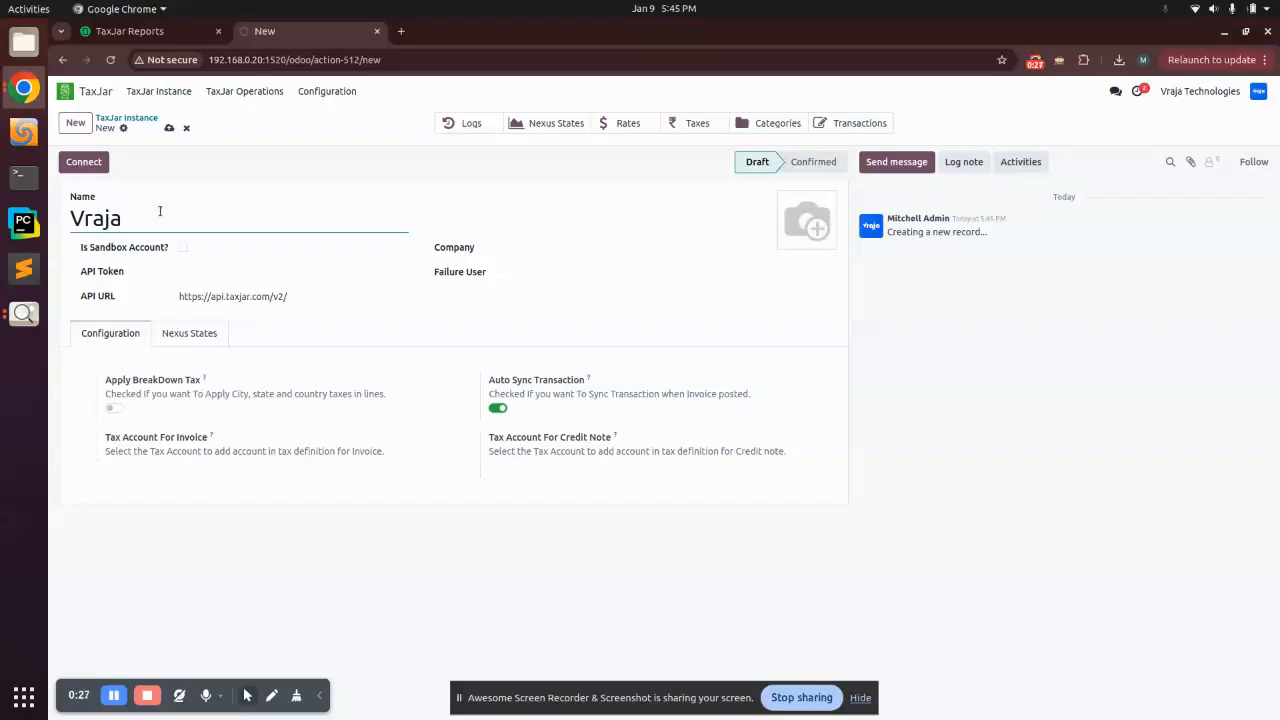
{"action": "left_click", "coordinate": [122, 252]}
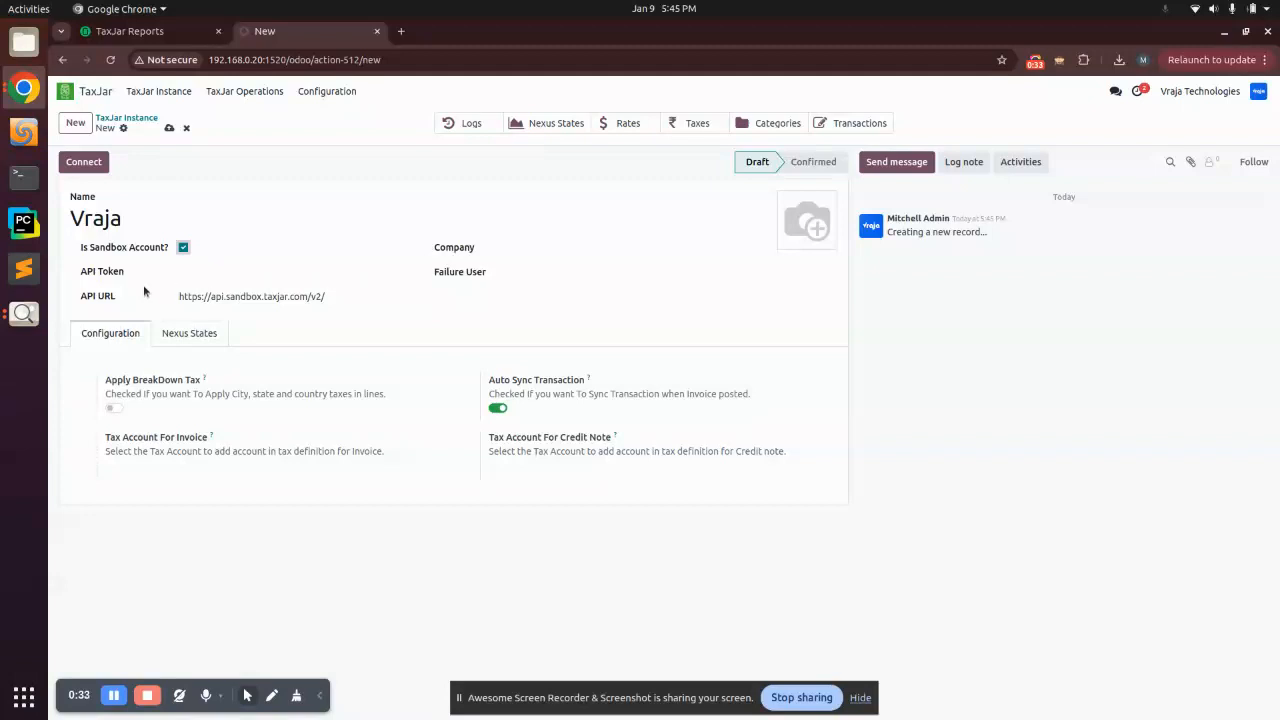
{"action": "left_click", "coordinate": [183, 249]}
{"action": "left_click", "coordinate": [144, 31]}
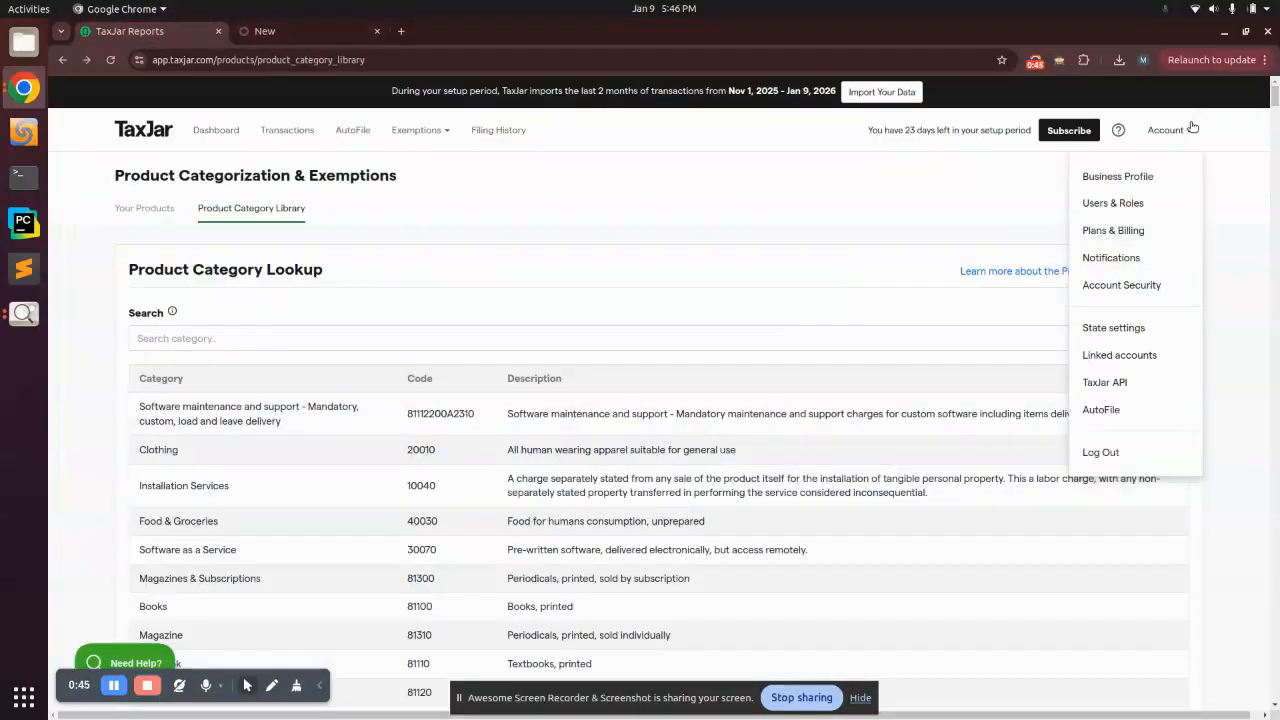
Step: Copy the Sandbox Token from TaxJar's account API token page
{"action": "left_click", "coordinate": [1105, 383]}
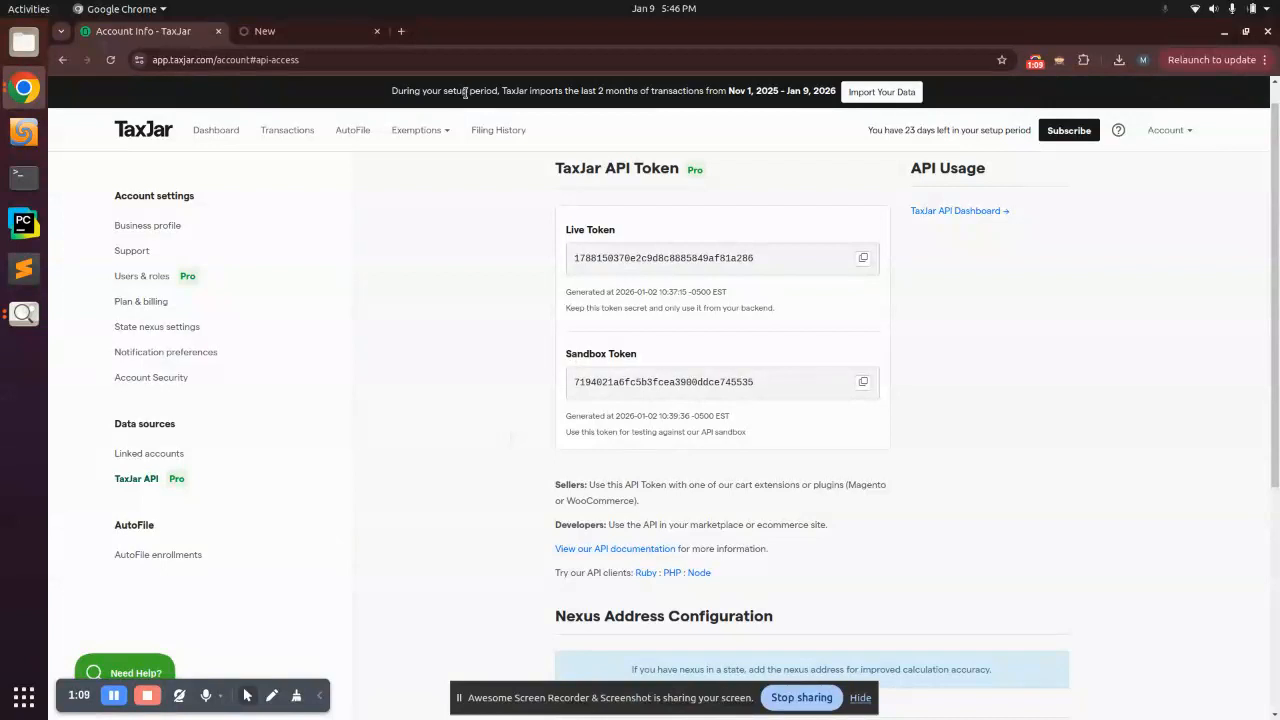
{"action": "left_click", "coordinate": [862, 384]}
Step: Paste the sandbox token into API Token and tick Is Sandbox Account
{"action": "left_click", "coordinate": [307, 42]}
{"action": "right_click", "coordinate": [200, 271]}
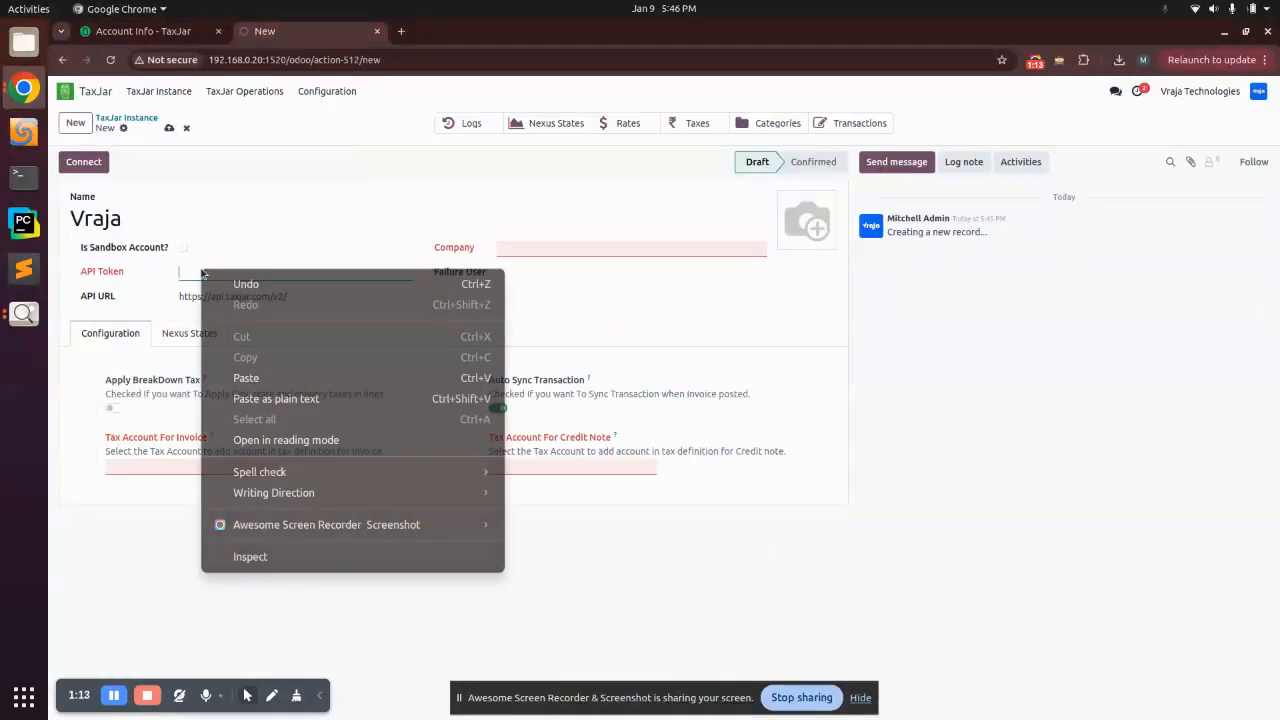
{"action": "left_click", "coordinate": [253, 377]}
{"action": "left_click", "coordinate": [183, 247]}
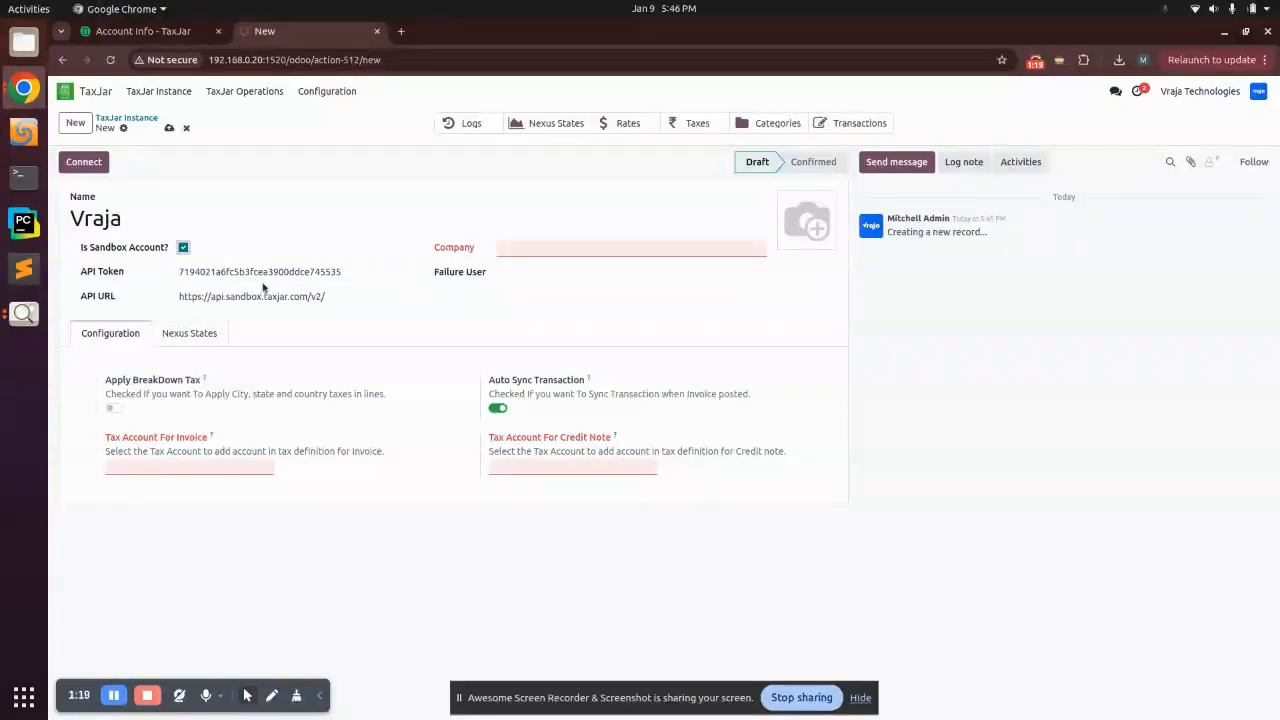
Step: Set Company to Vraja Technologies and Failure User to the admin user
{"action": "left_click", "coordinate": [540, 245]}
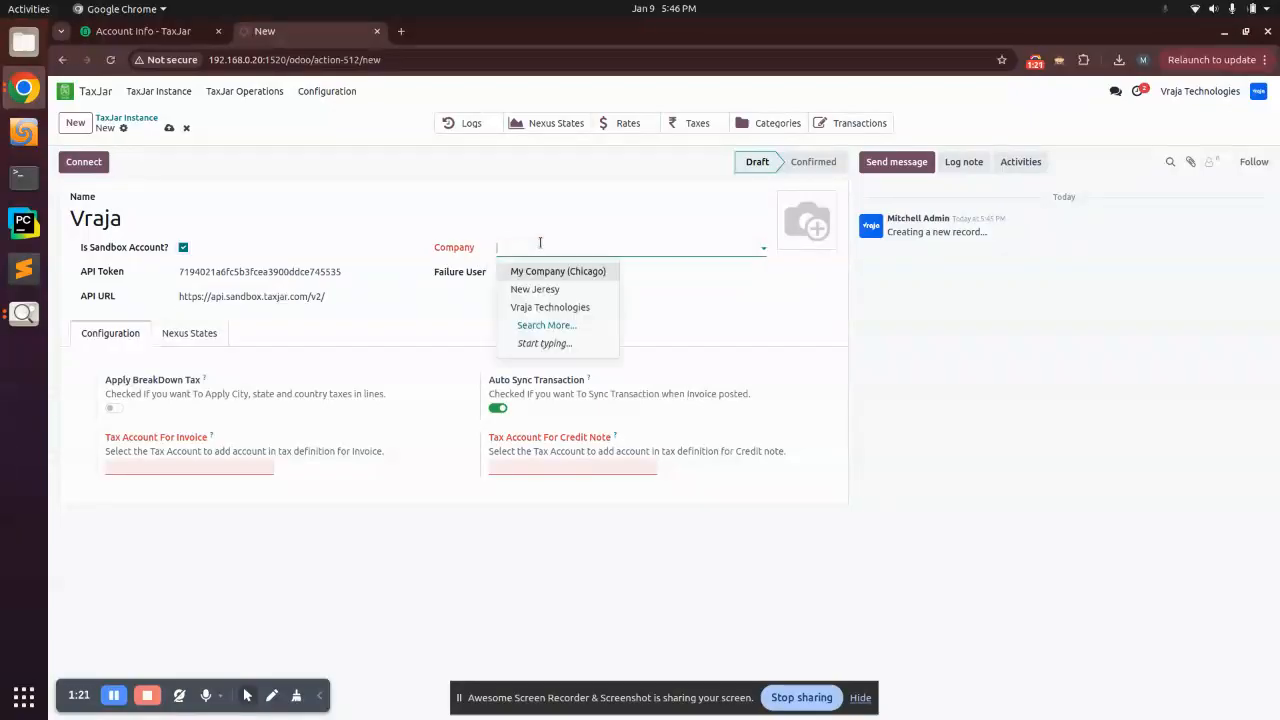
{"action": "left_click", "coordinate": [550, 307]}
{"action": "left_click", "coordinate": [513, 272]}
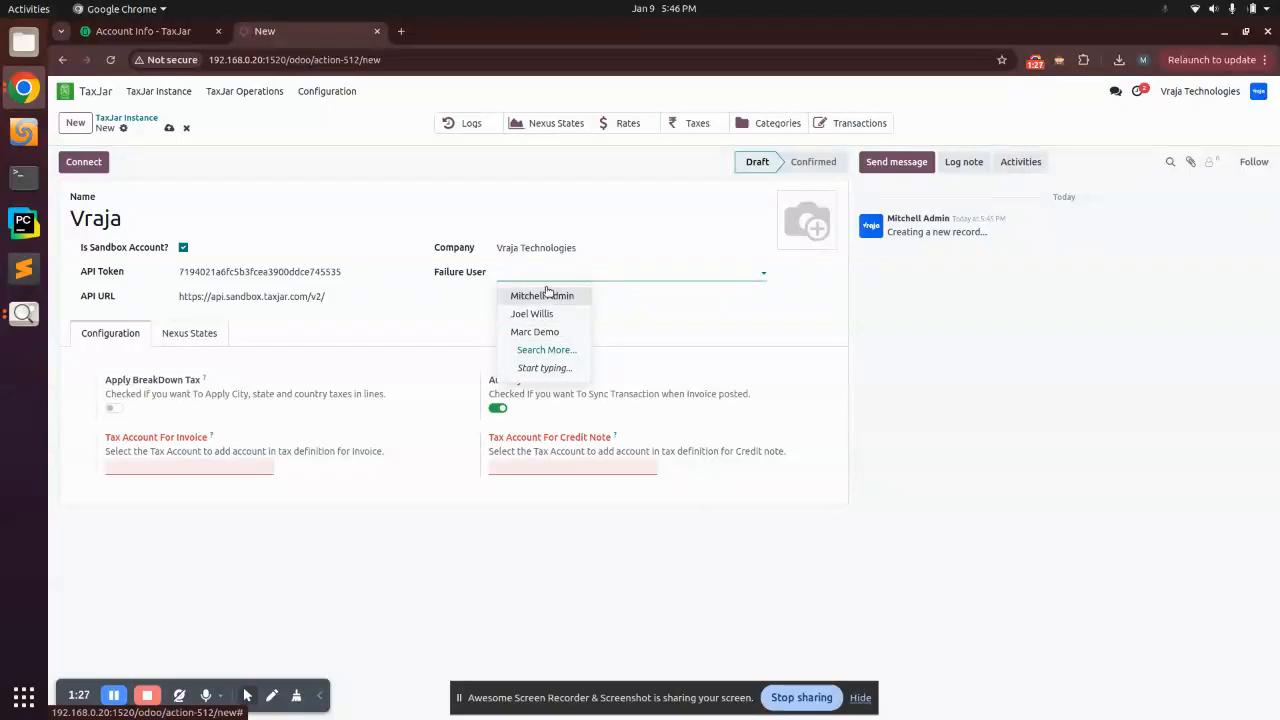
{"action": "left_click", "coordinate": [540, 297]}
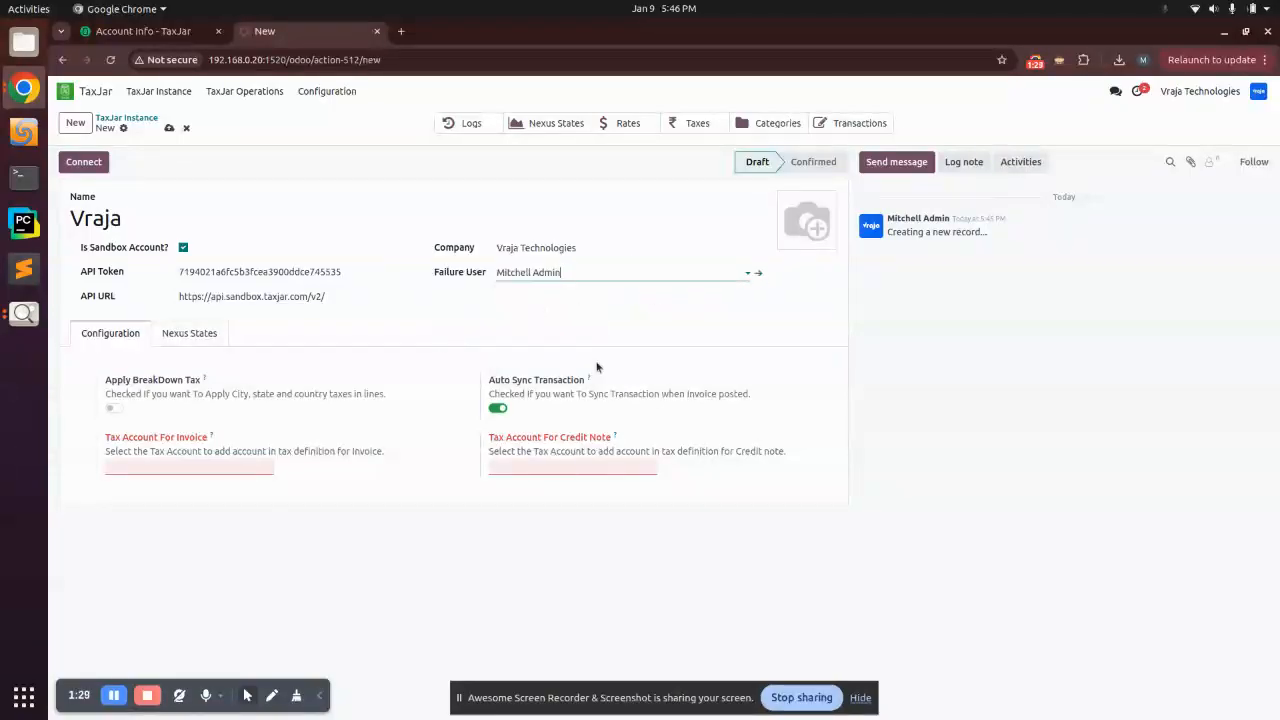
{"action": "left_click", "coordinate": [436, 328]}
Step: Choose 251000 Tax Received for both invoice and credit-note tax accounts, then save the instance
{"action": "left_click", "coordinate": [162, 468]}
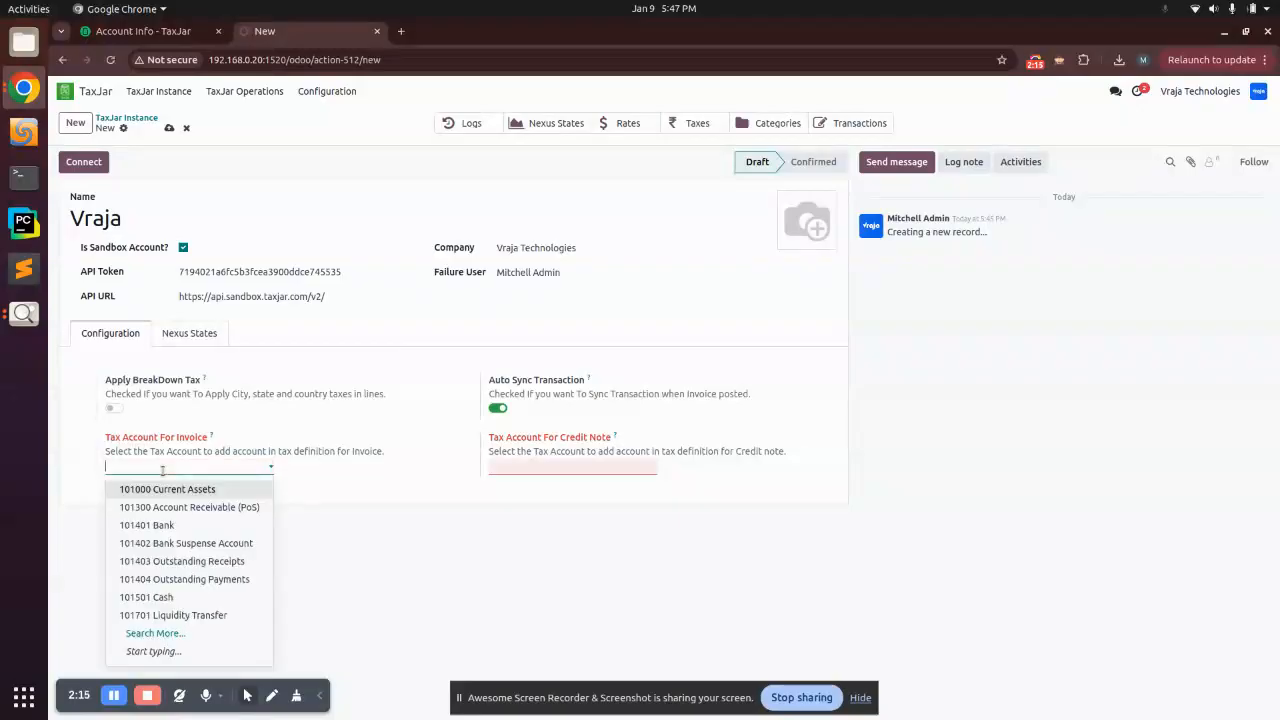
{"action": "type", "text": "tax"}
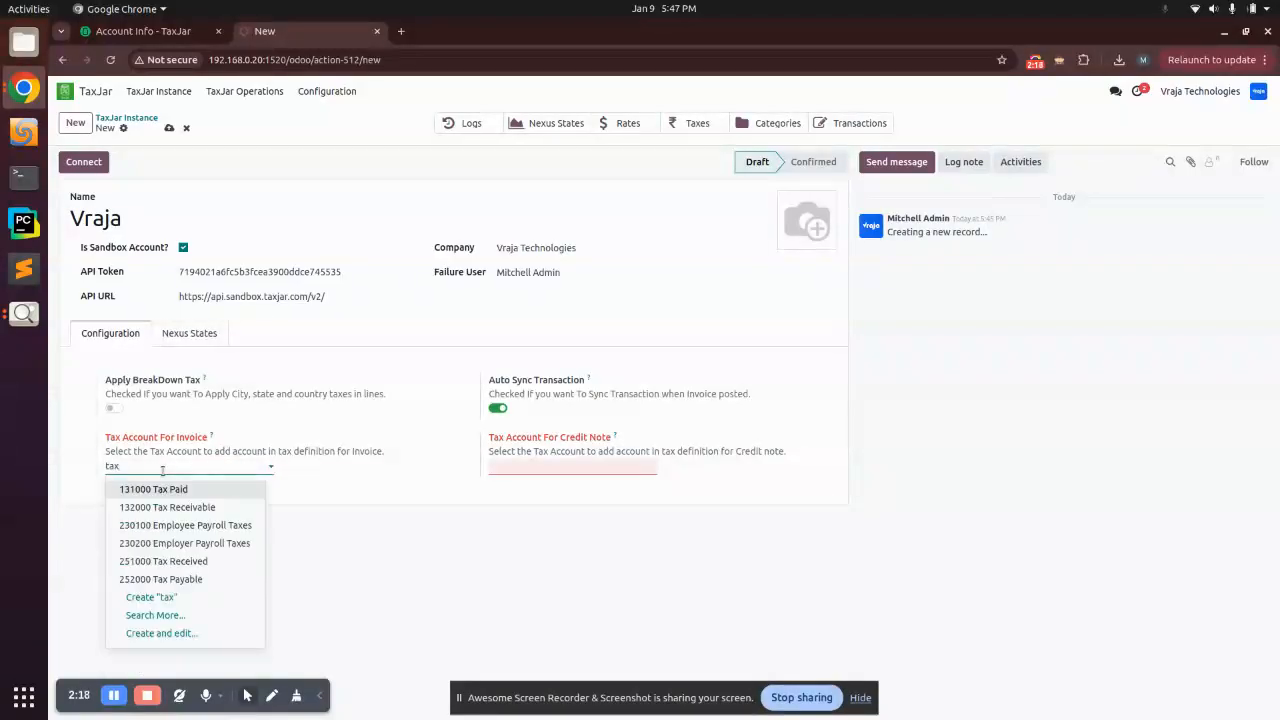
{"action": "left_click", "coordinate": [208, 561]}
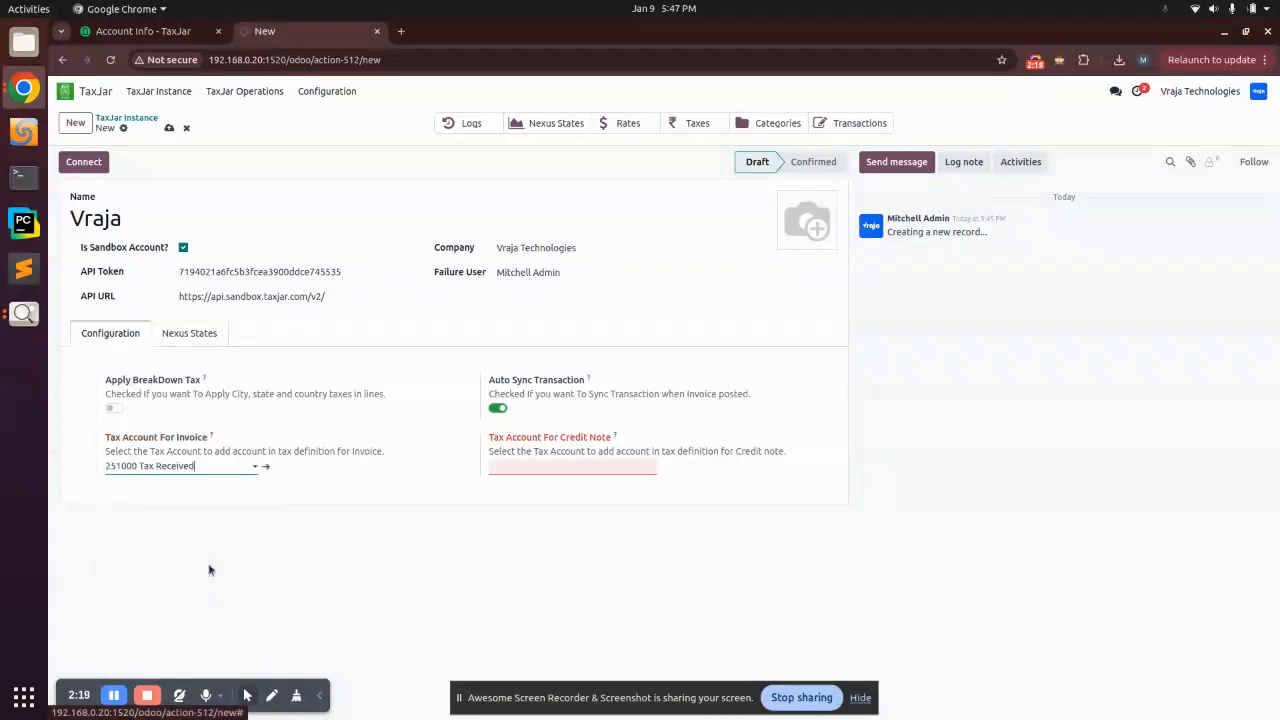
{"action": "left_click", "coordinate": [590, 465]}
{"action": "type", "text": "tax"}
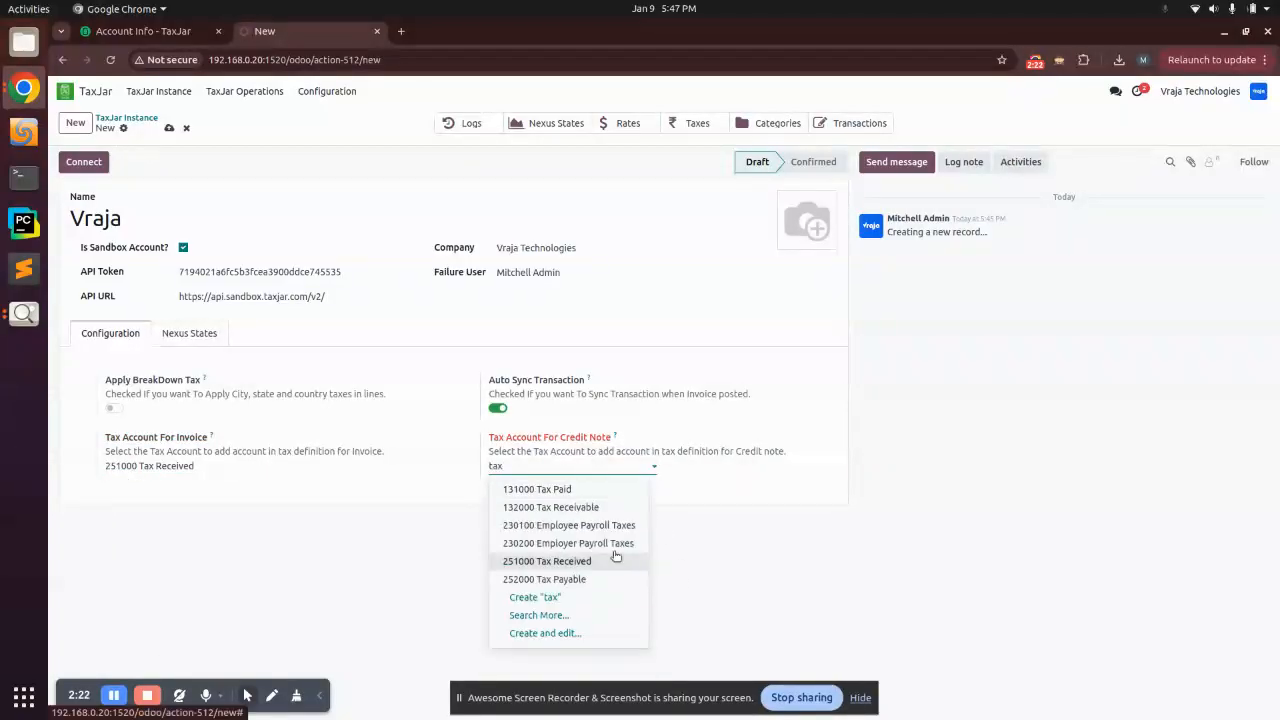
{"action": "left_click", "coordinate": [547, 561]}
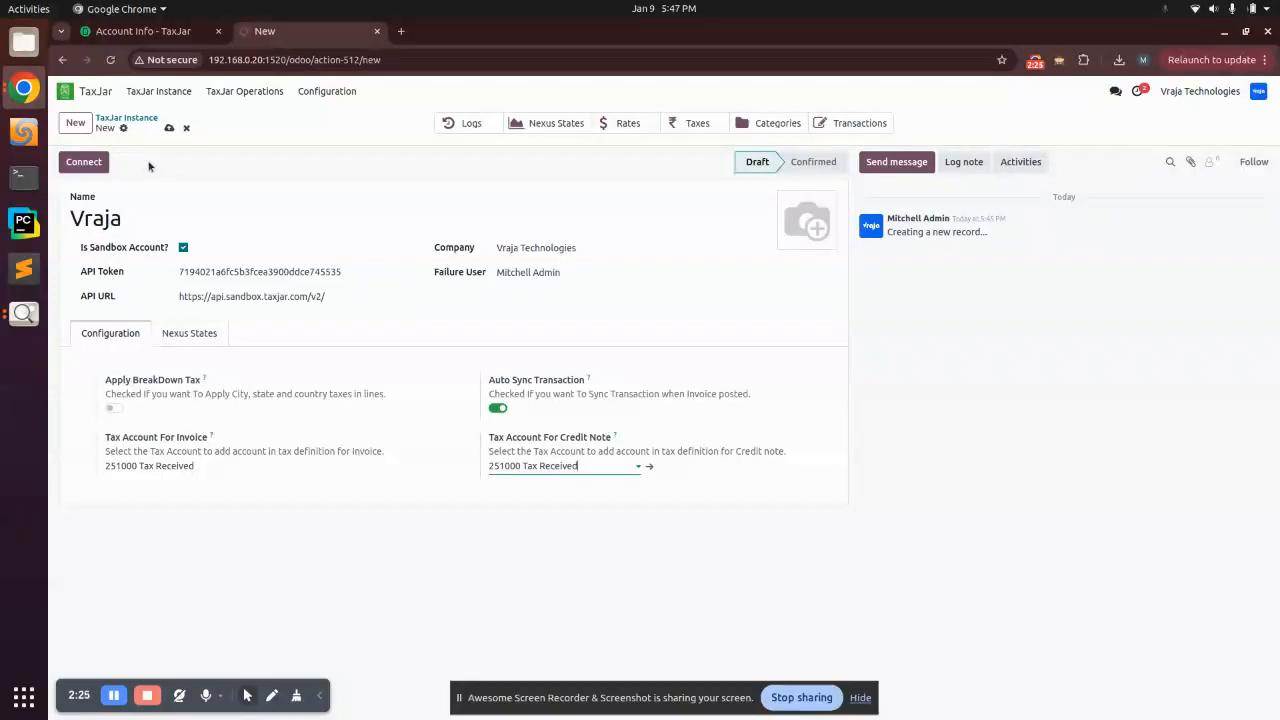
{"action": "left_click", "coordinate": [169, 128]}
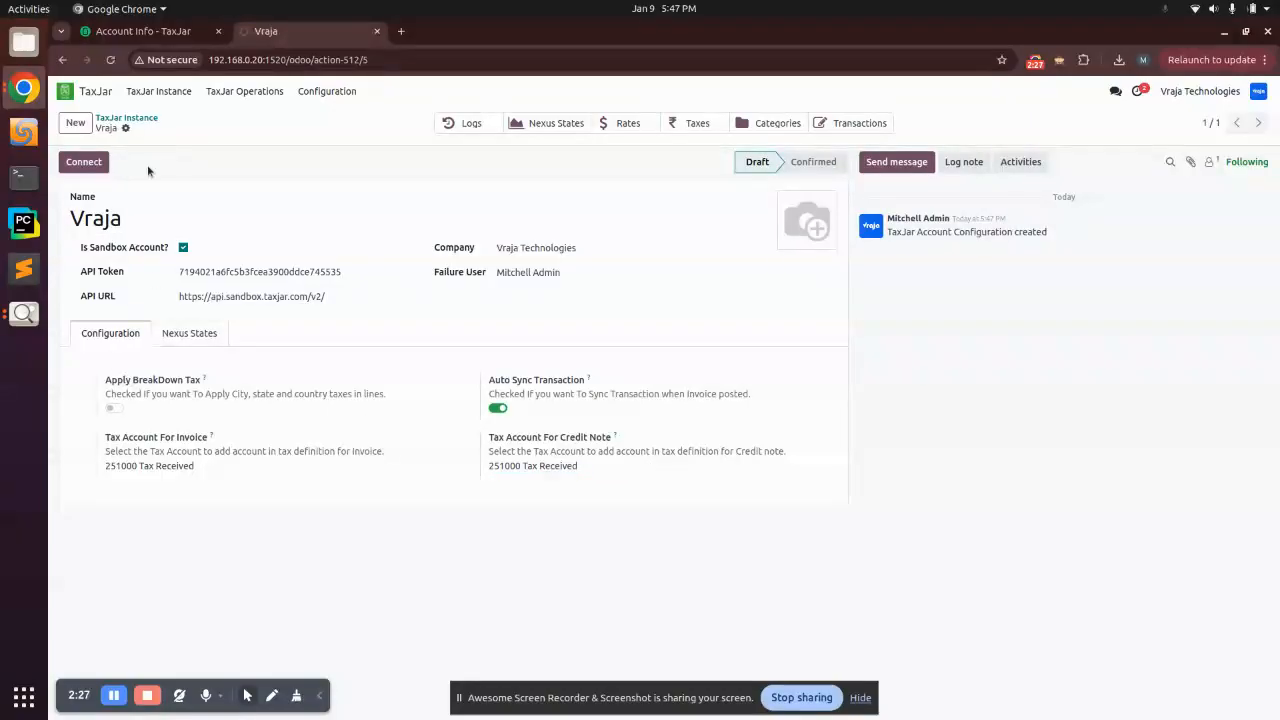
Step: Connect the Vraja instance to TaxJar and sync its product categories
{"action": "left_click", "coordinate": [83, 166]}
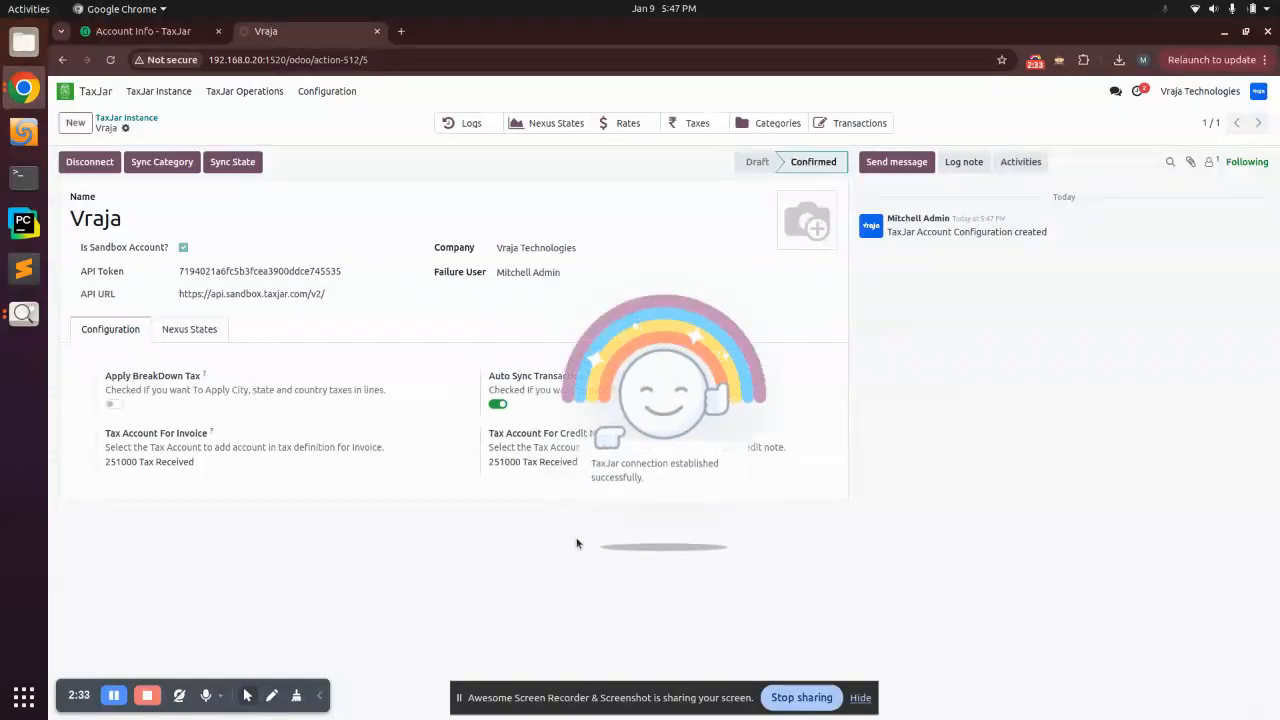
{"action": "triple_click", "coordinate": [993, 232]}
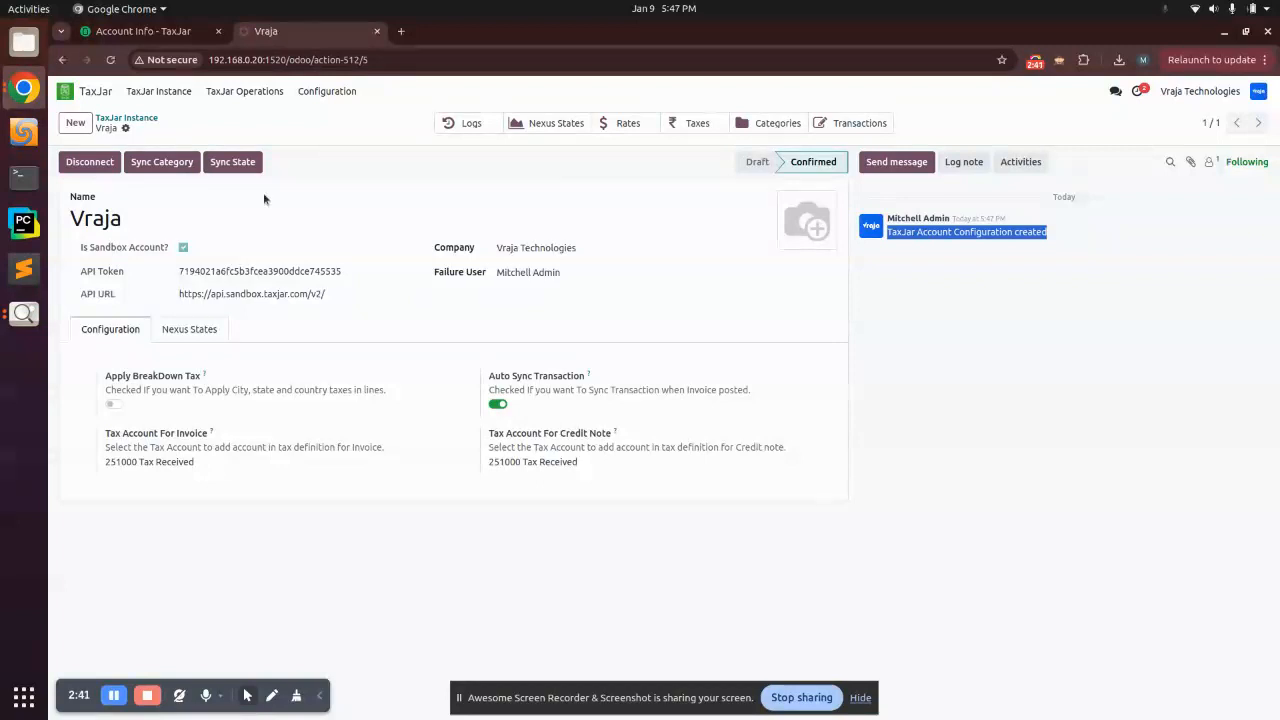
{"action": "left_click", "coordinate": [158, 162]}
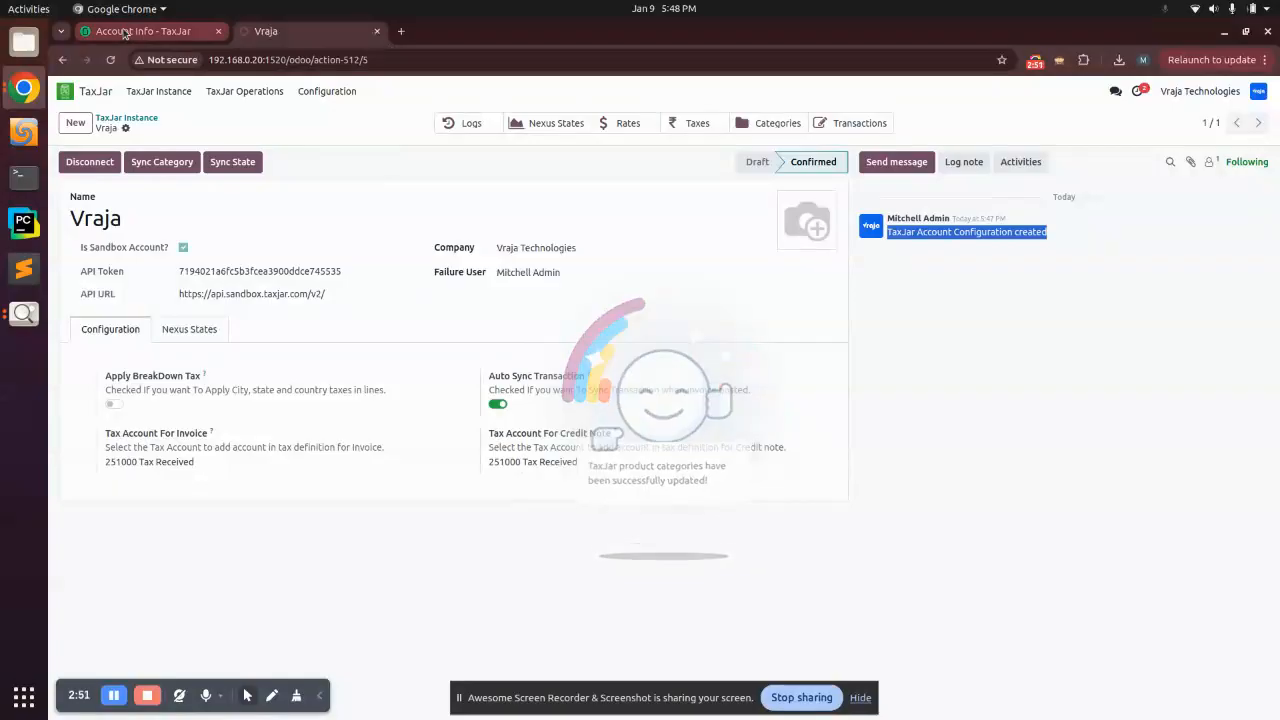
Step: Review the Vraja Technologies group in TaxJar Product Category, then return to the TaxJar site
{"action": "left_click", "coordinate": [316, 96]}
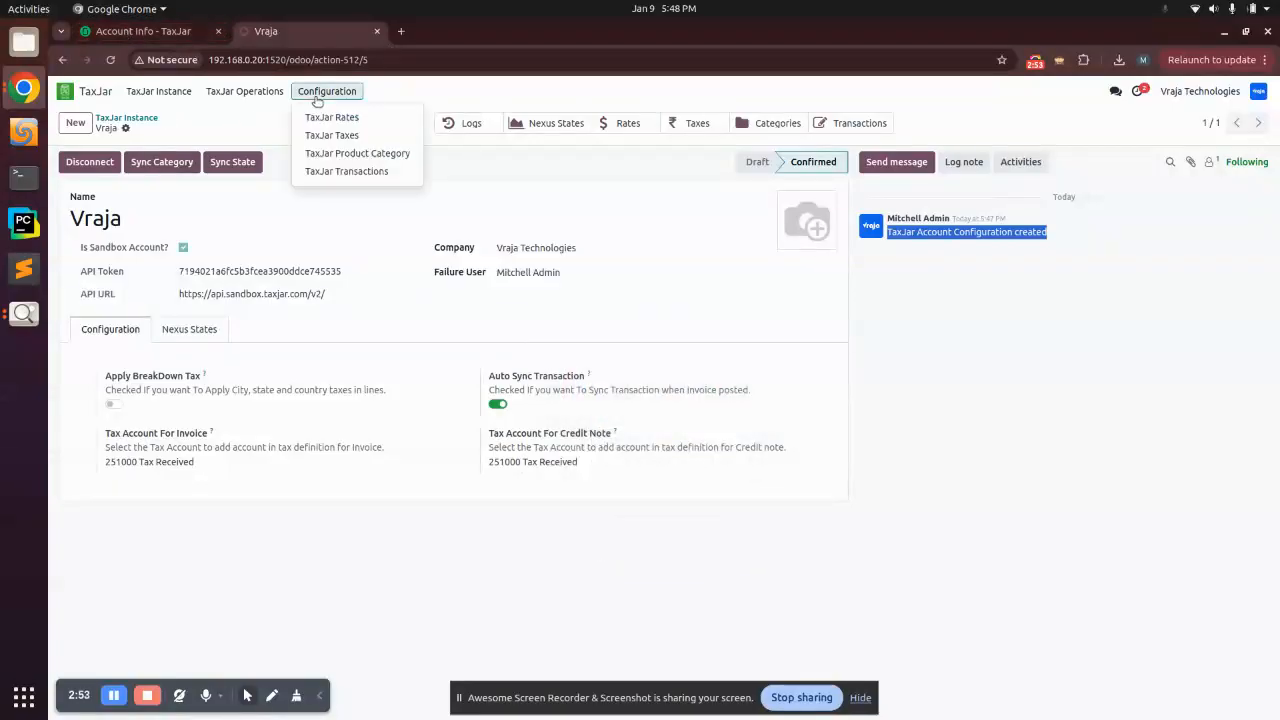
{"action": "left_click", "coordinate": [346, 153]}
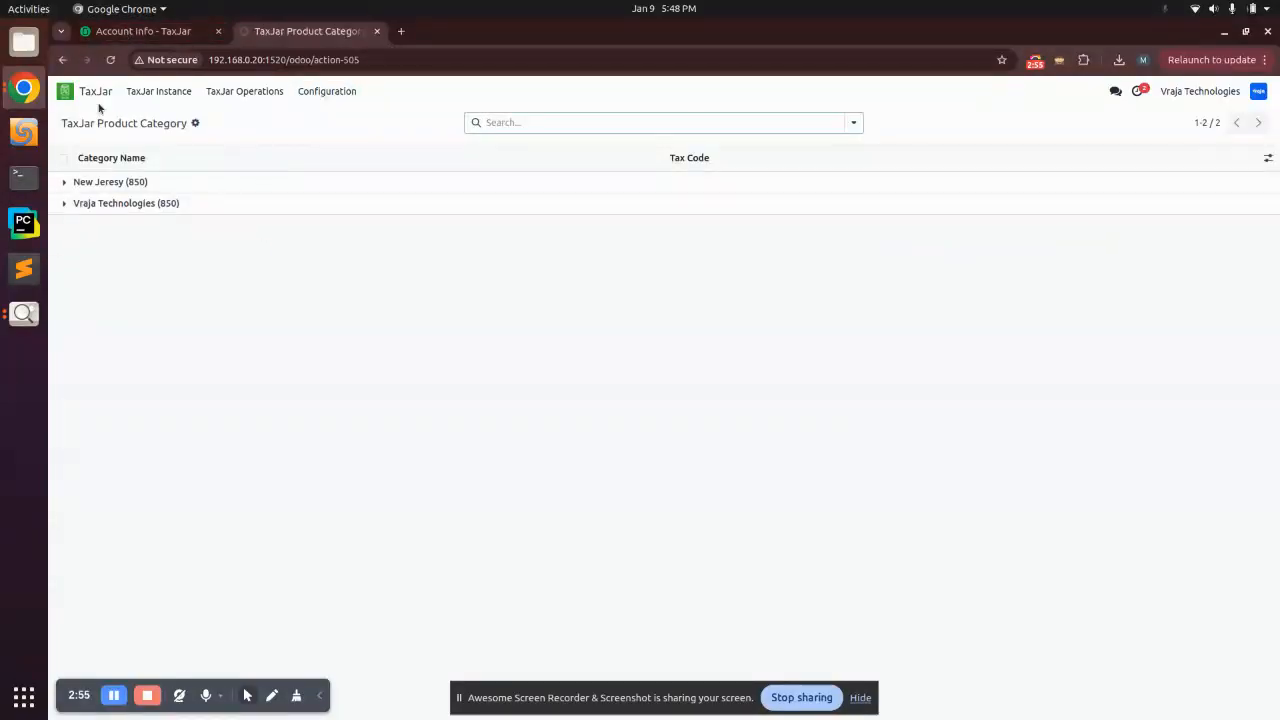
{"action": "left_click", "coordinate": [110, 203]}
{"action": "scroll", "coordinate": [200, 480], "scroll_direction": "down", "scroll_amount": 5}
{"action": "scroll", "coordinate": [206, 497], "scroll_direction": "up", "scroll_amount": 1}
{"action": "left_click", "coordinate": [120, 35]}
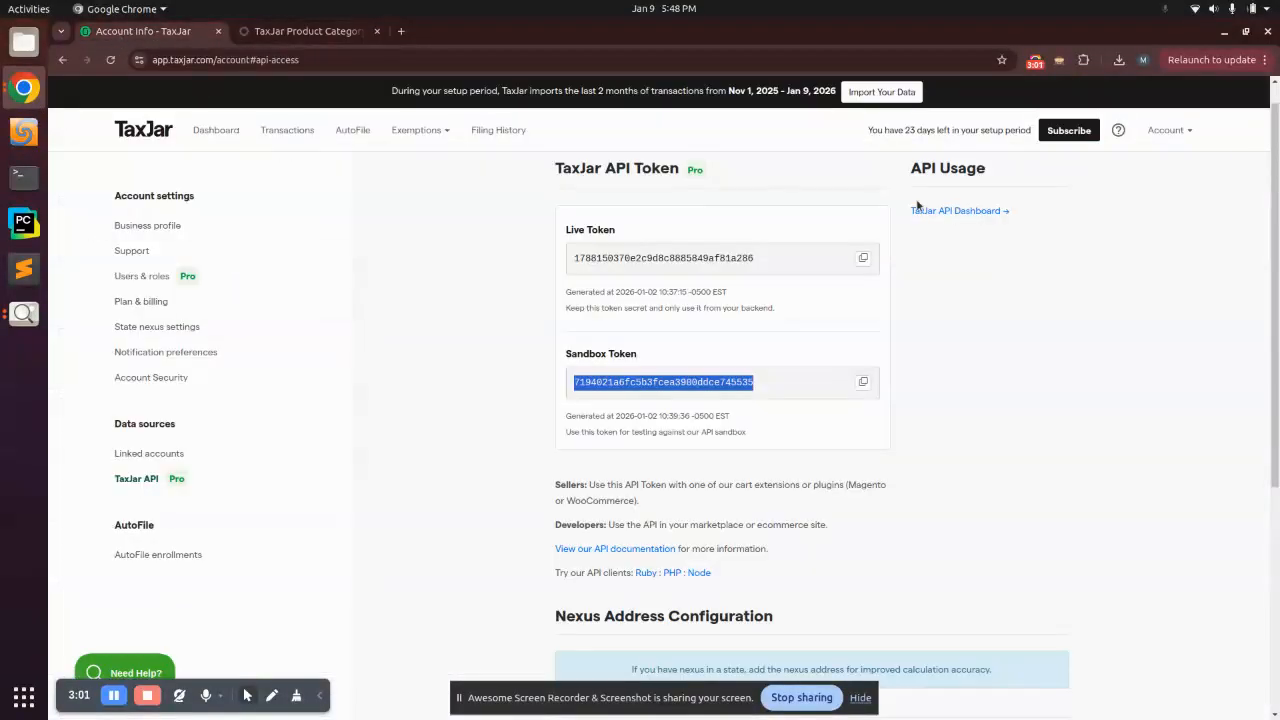
Step: Browse TaxJar's Product Category Library under exemptions, then return to Odoo's category list
{"action": "left_click", "coordinate": [1180, 134]}
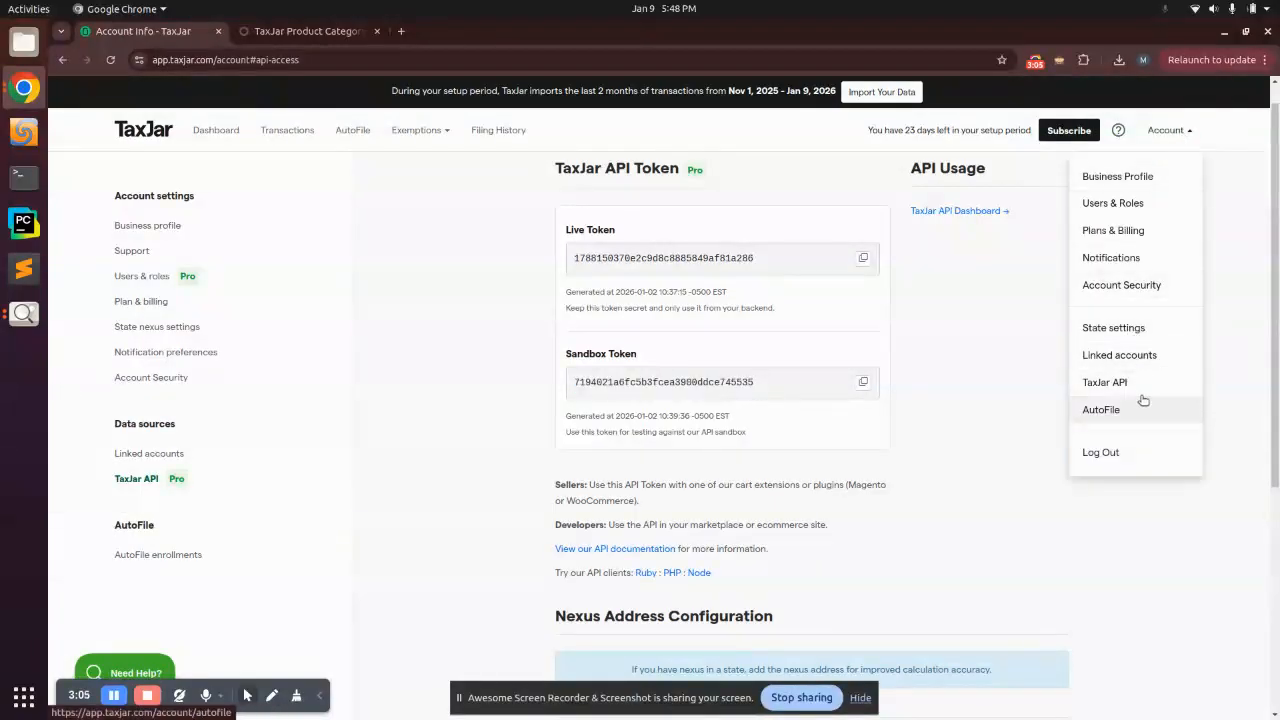
{"action": "left_click", "coordinate": [386, 233]}
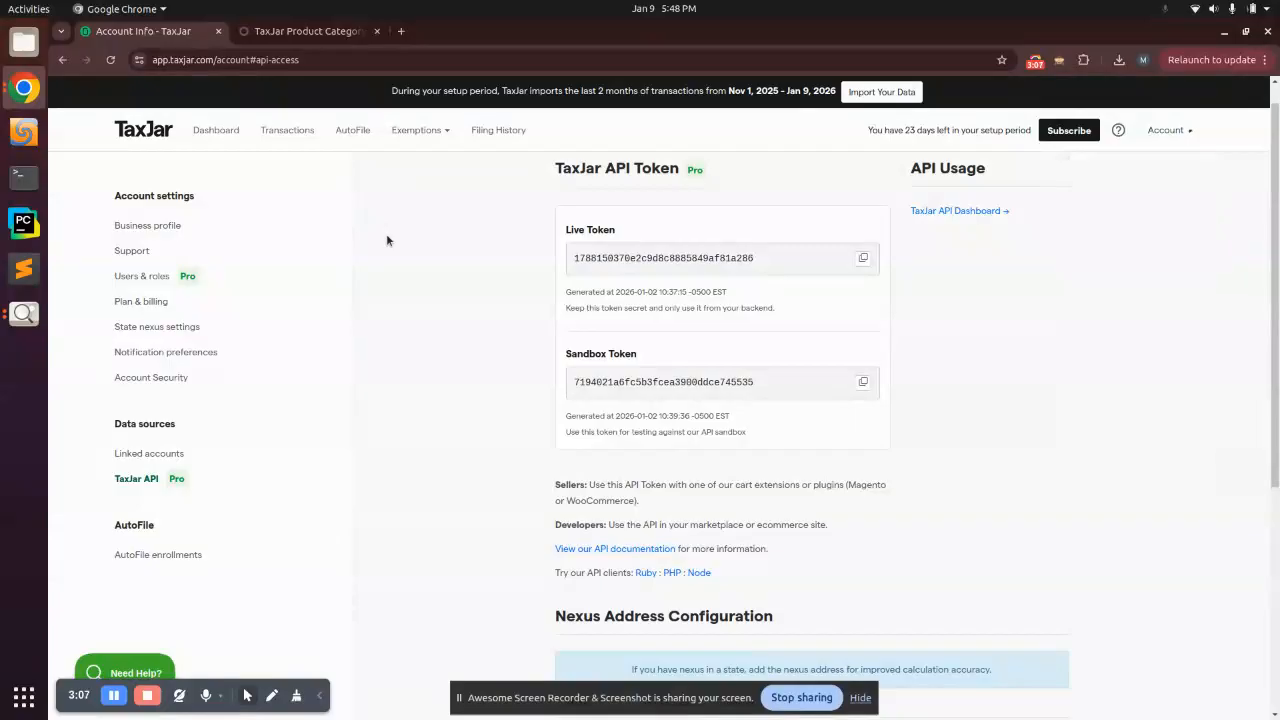
{"action": "left_click", "coordinate": [214, 131]}
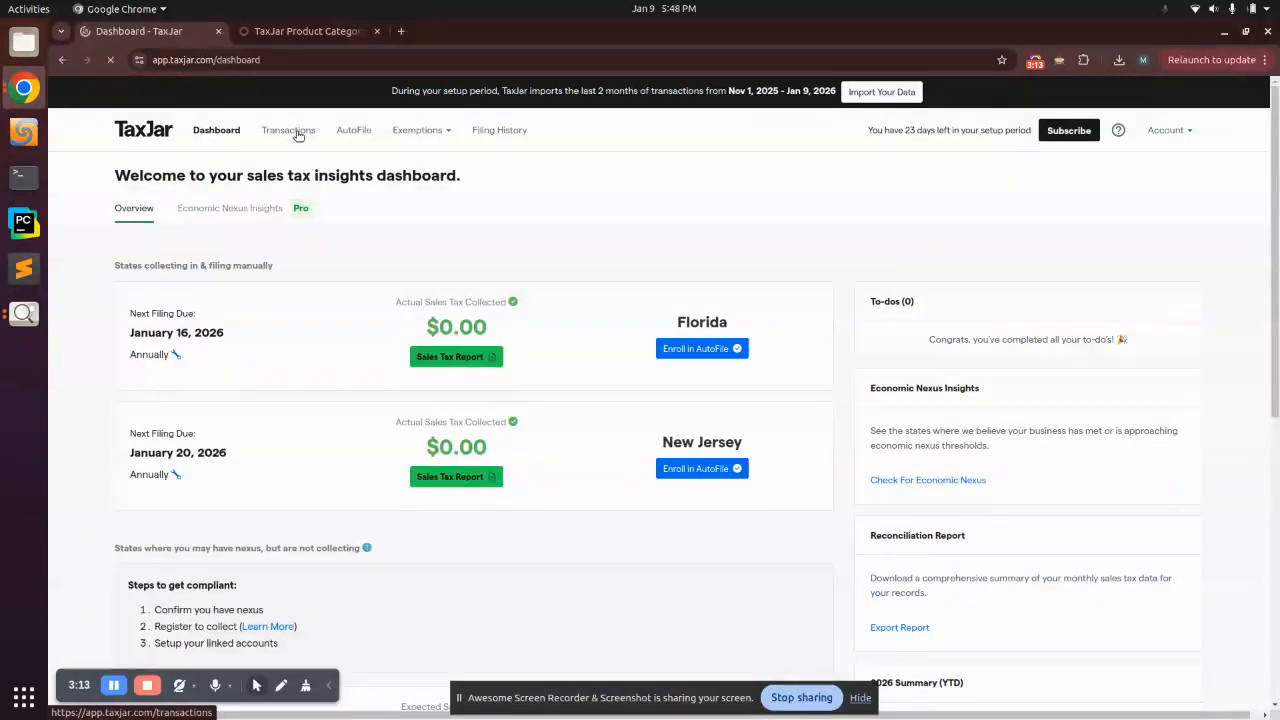
{"action": "left_click", "coordinate": [415, 130]}
{"action": "left_click", "coordinate": [423, 203]}
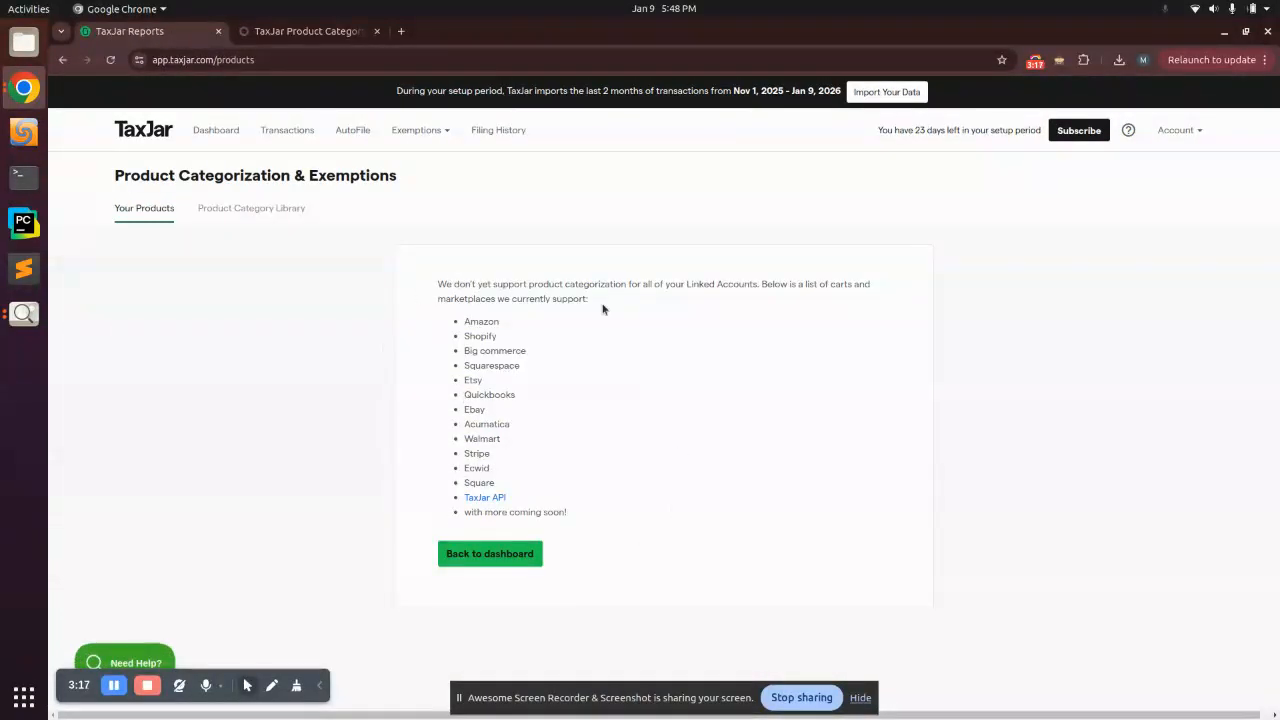
{"action": "left_click", "coordinate": [216, 209]}
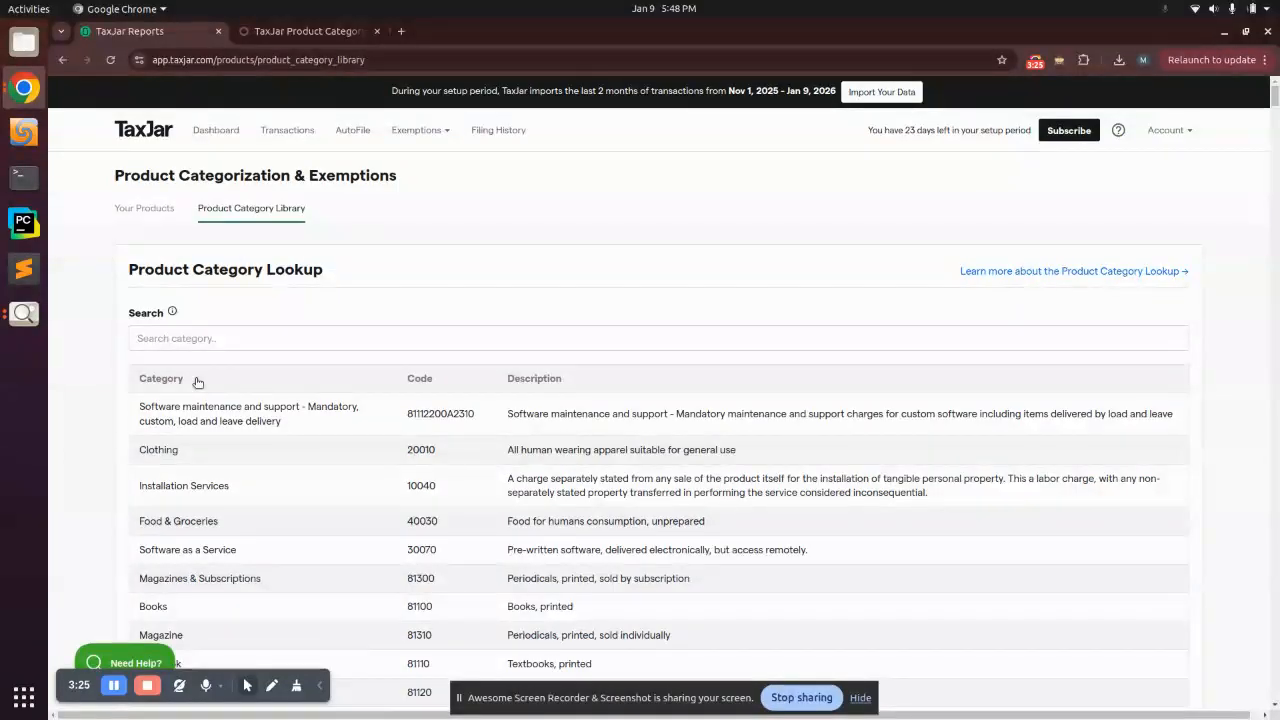
{"action": "left_click", "coordinate": [325, 32]}
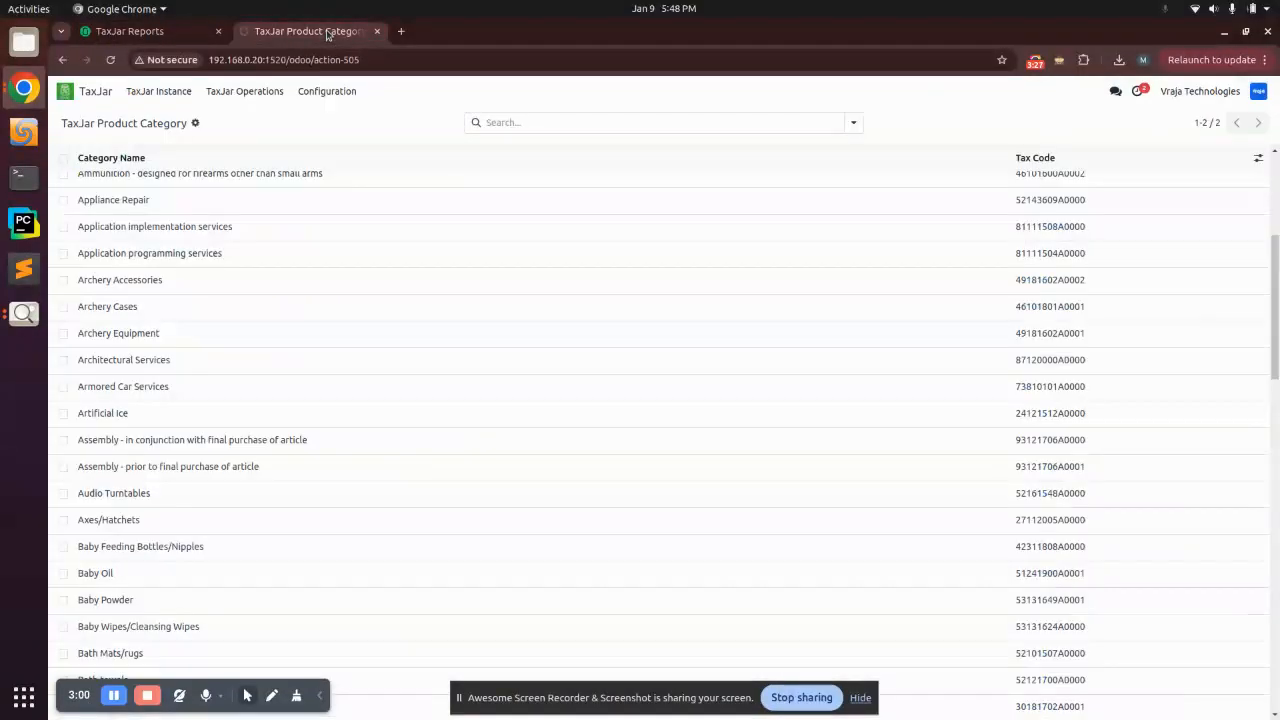
Step: Reopen the Vraja instance, run Sync State, and view its six synced Nexus States
{"action": "left_click", "coordinate": [318, 94]}
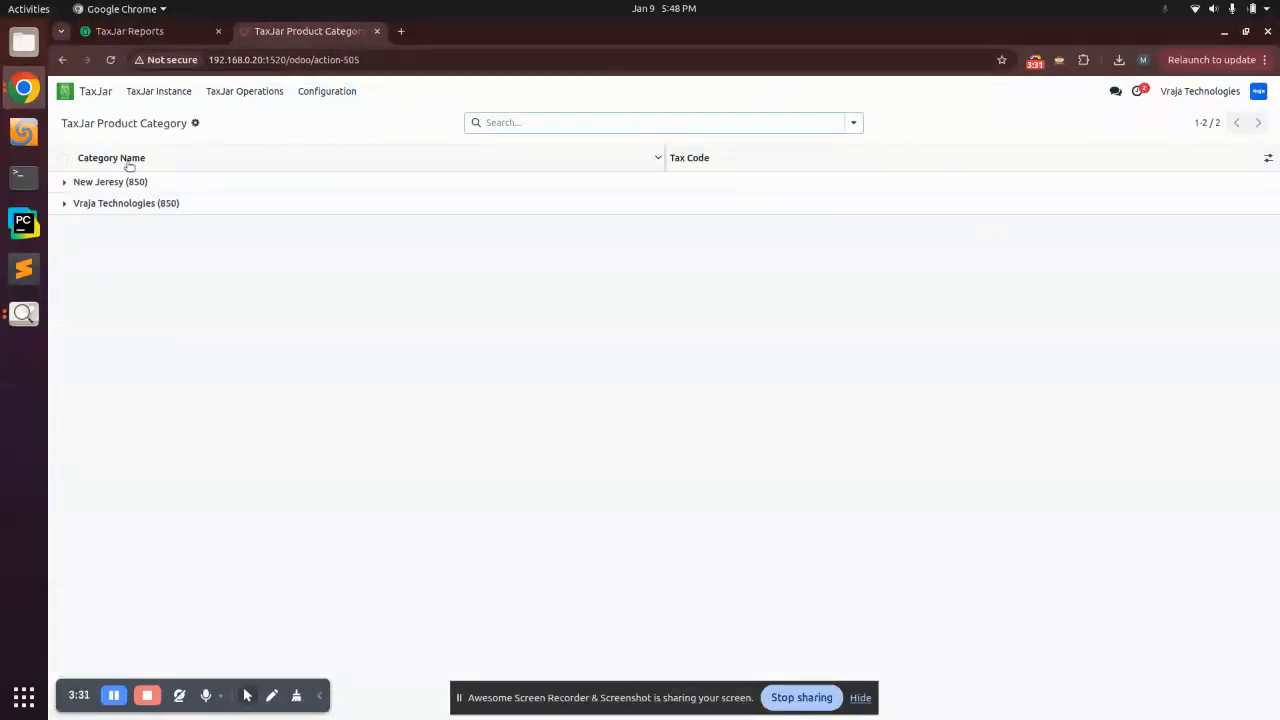
{"action": "left_click", "coordinate": [159, 91]}
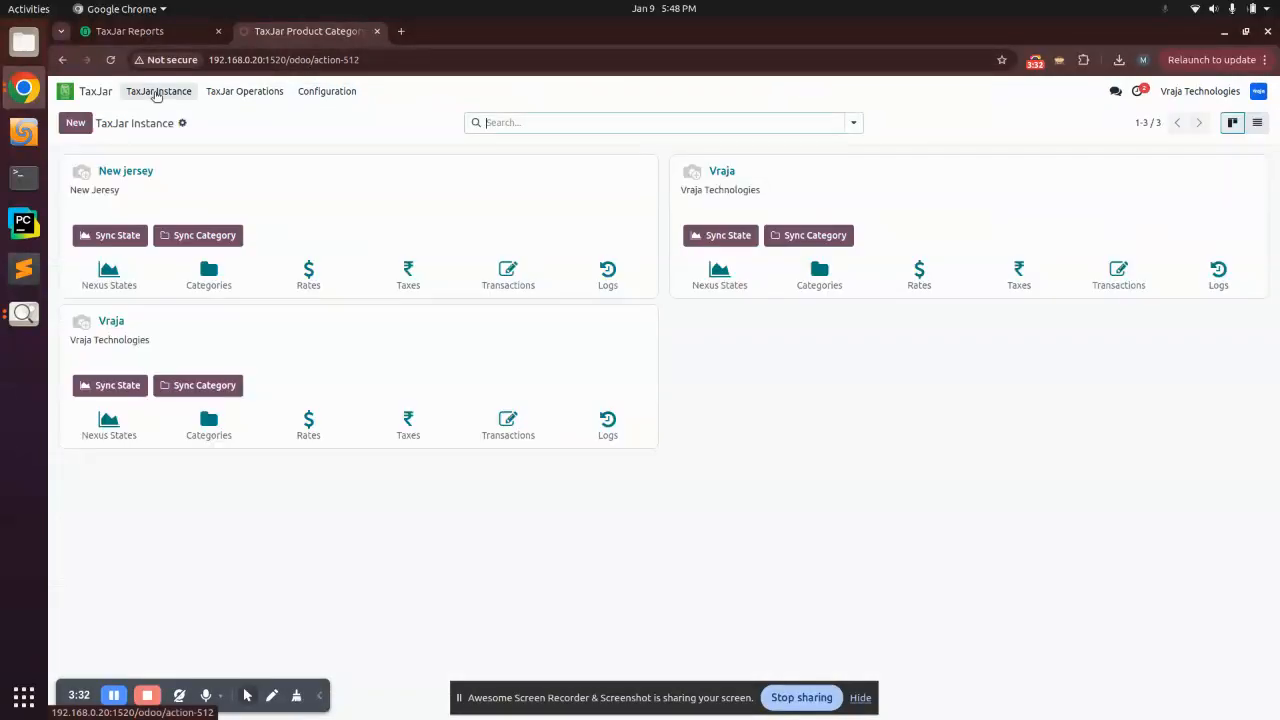
{"action": "left_click", "coordinate": [108, 325]}
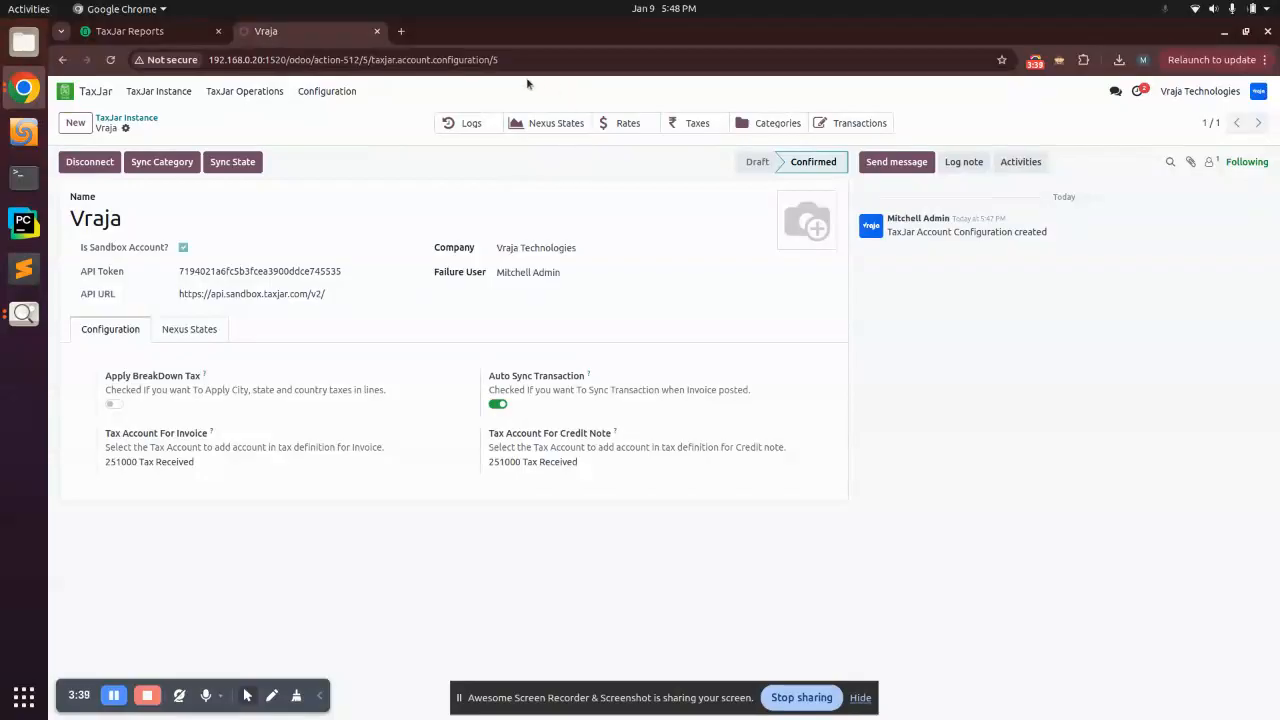
{"action": "left_click", "coordinate": [245, 170]}
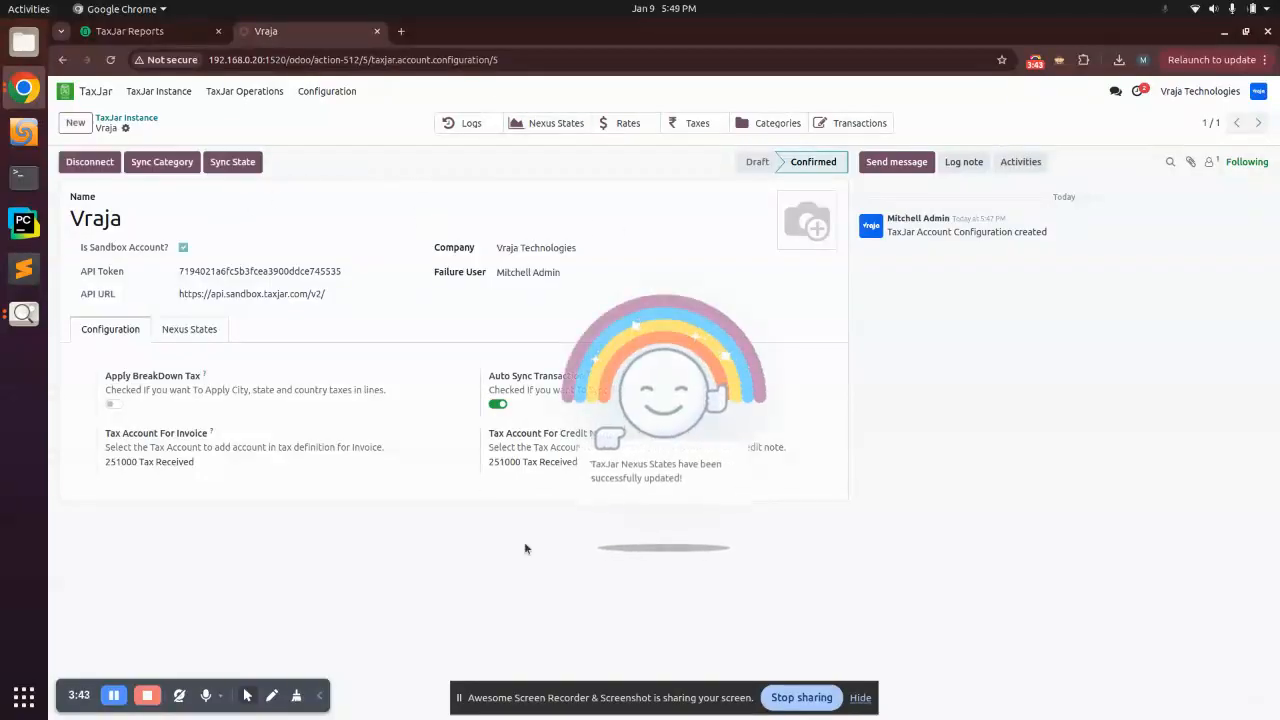
{"action": "left_click", "coordinate": [556, 127]}
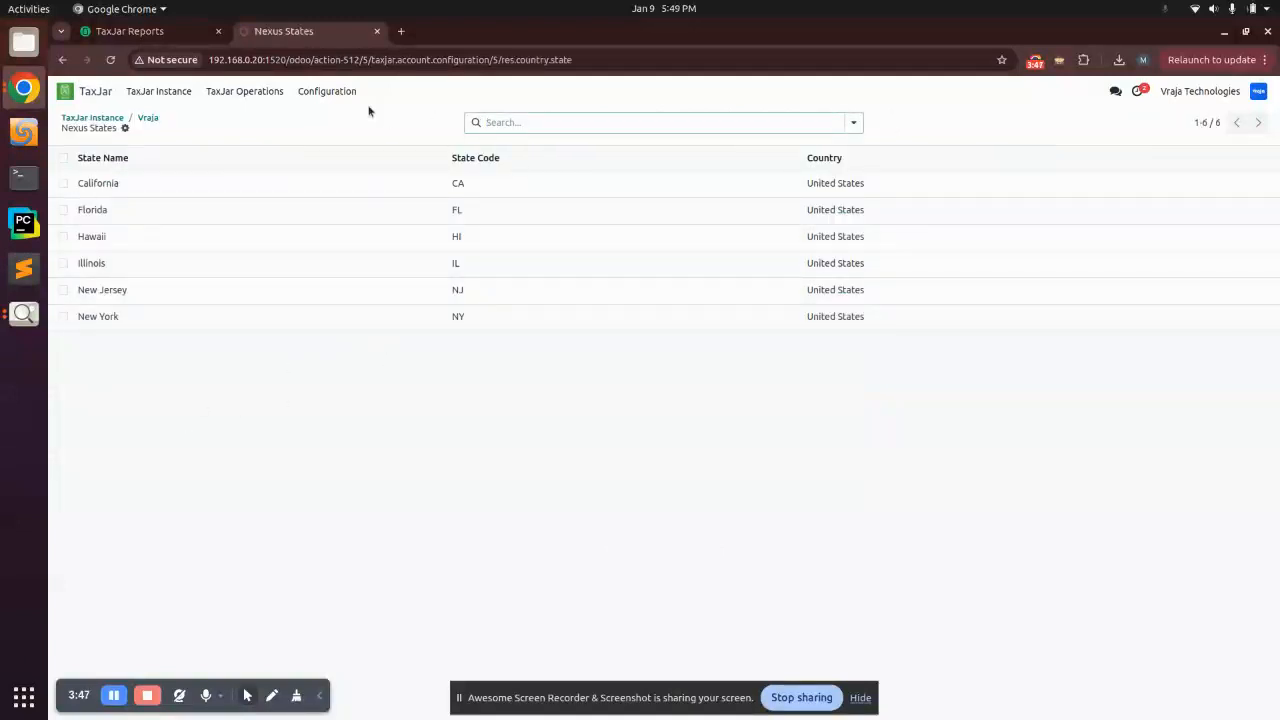
{"action": "left_click", "coordinate": [106, 36]}
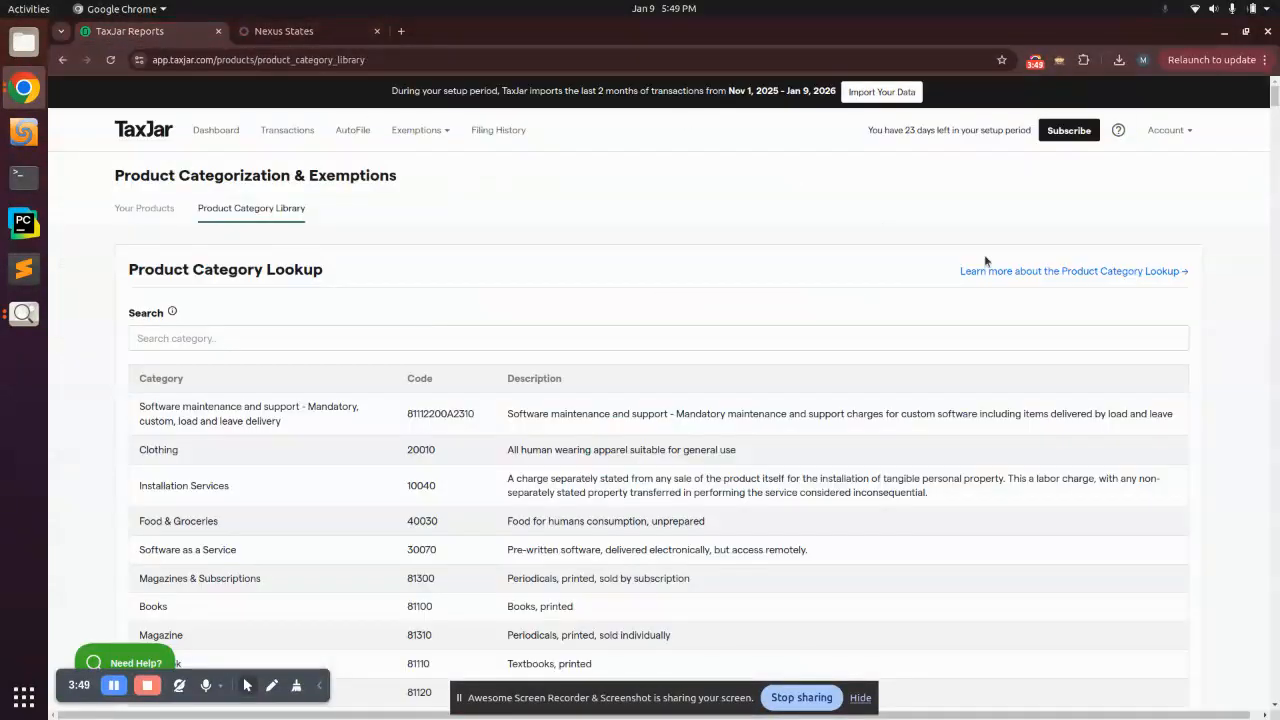
Step: Compare TaxJar's states with nexus against Odoo's Nexus States list
{"action": "left_click", "coordinate": [1190, 125]}
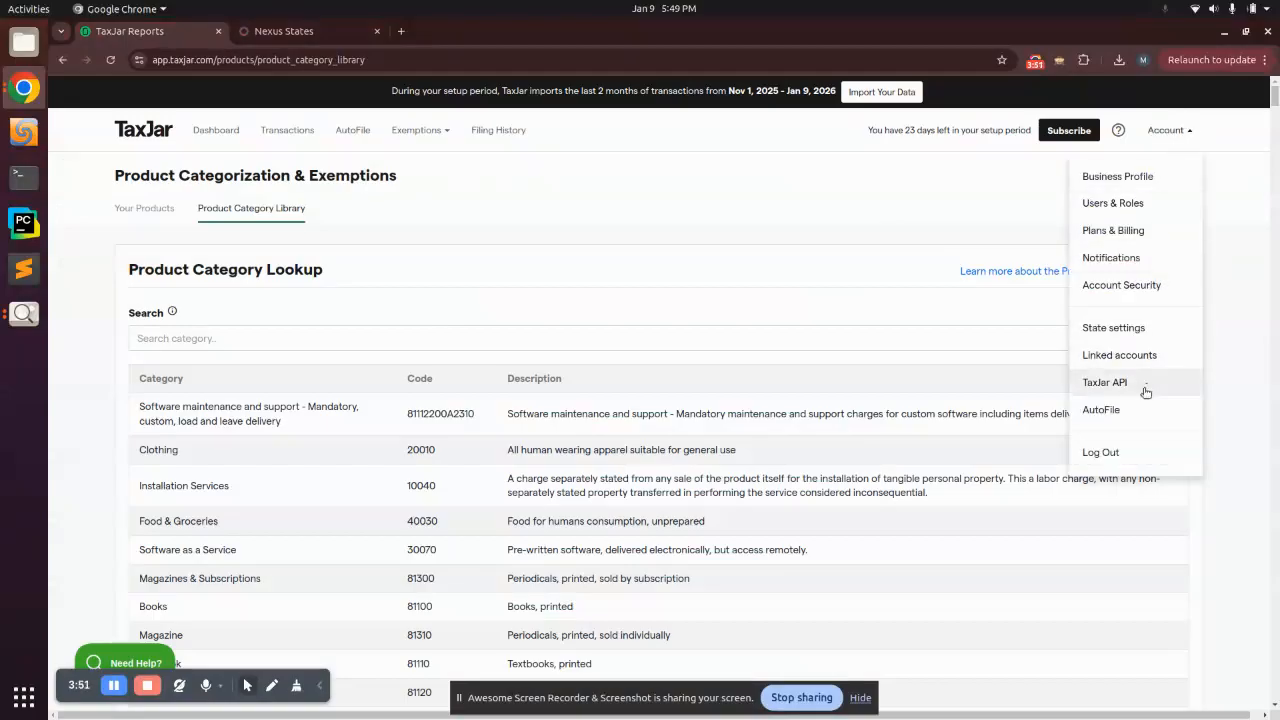
{"action": "left_click", "coordinate": [1125, 336]}
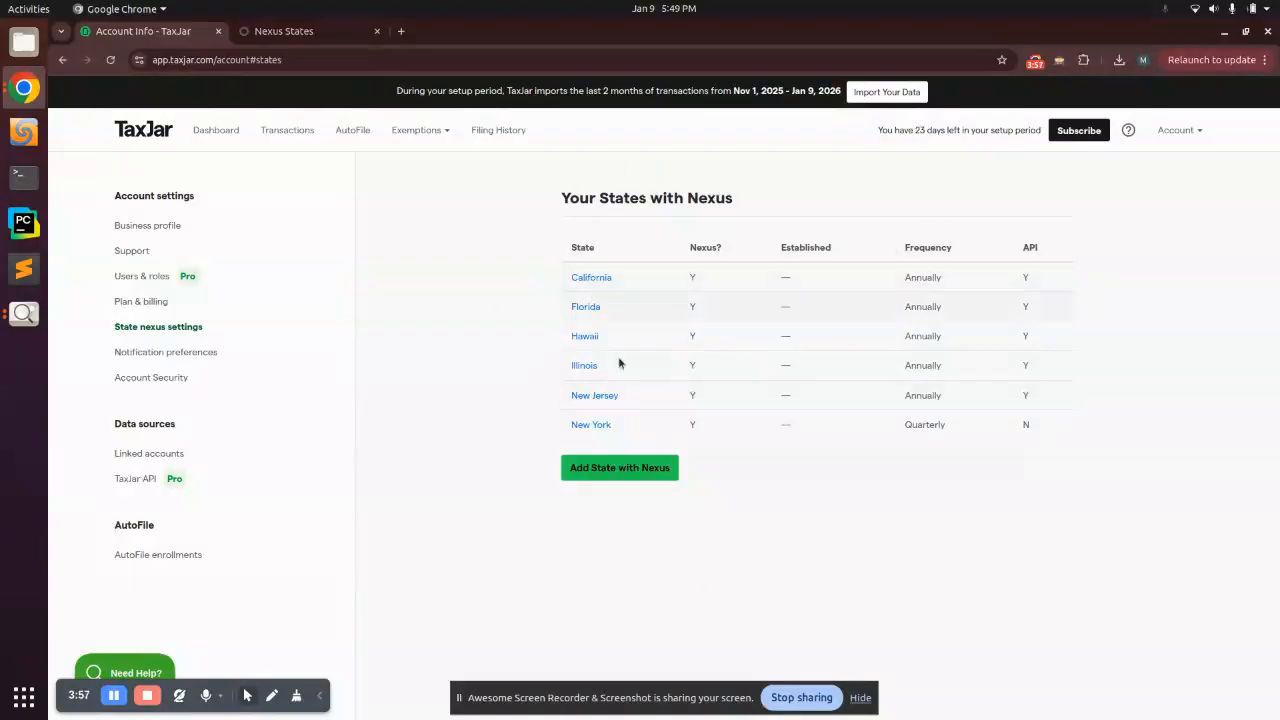
{"action": "left_click", "coordinate": [280, 31]}
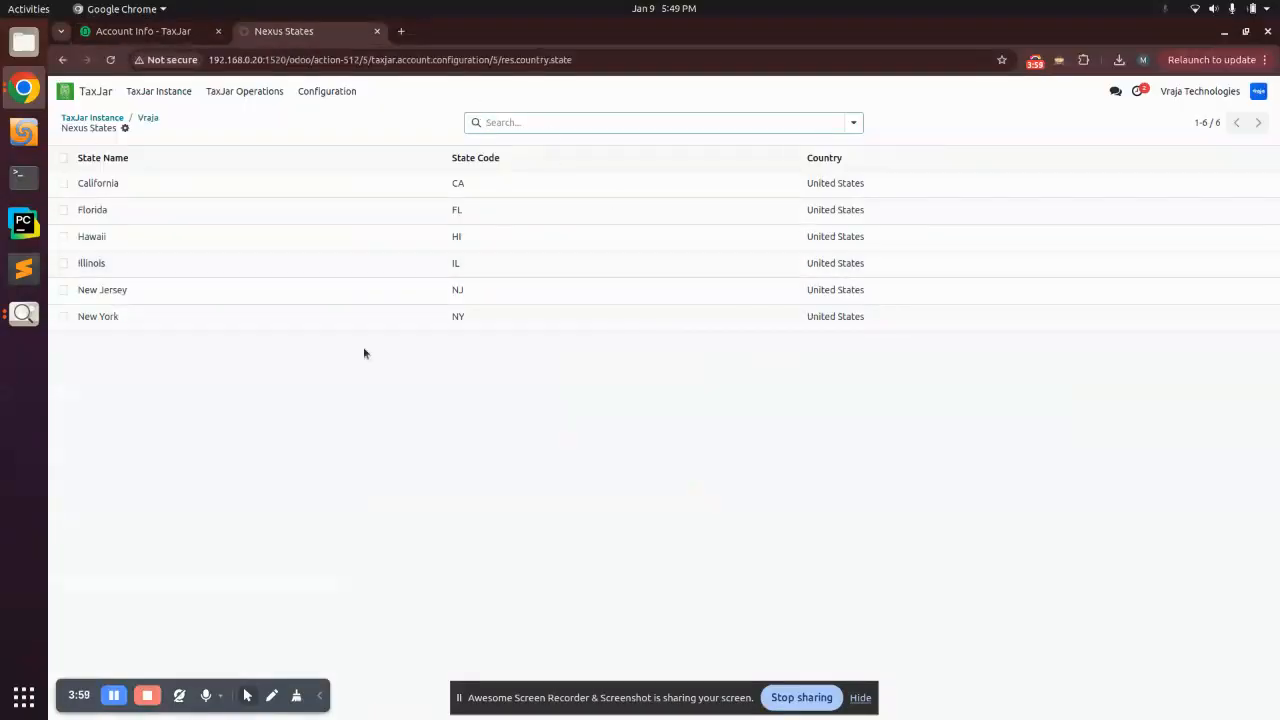
{"action": "left_click", "coordinate": [175, 31]}
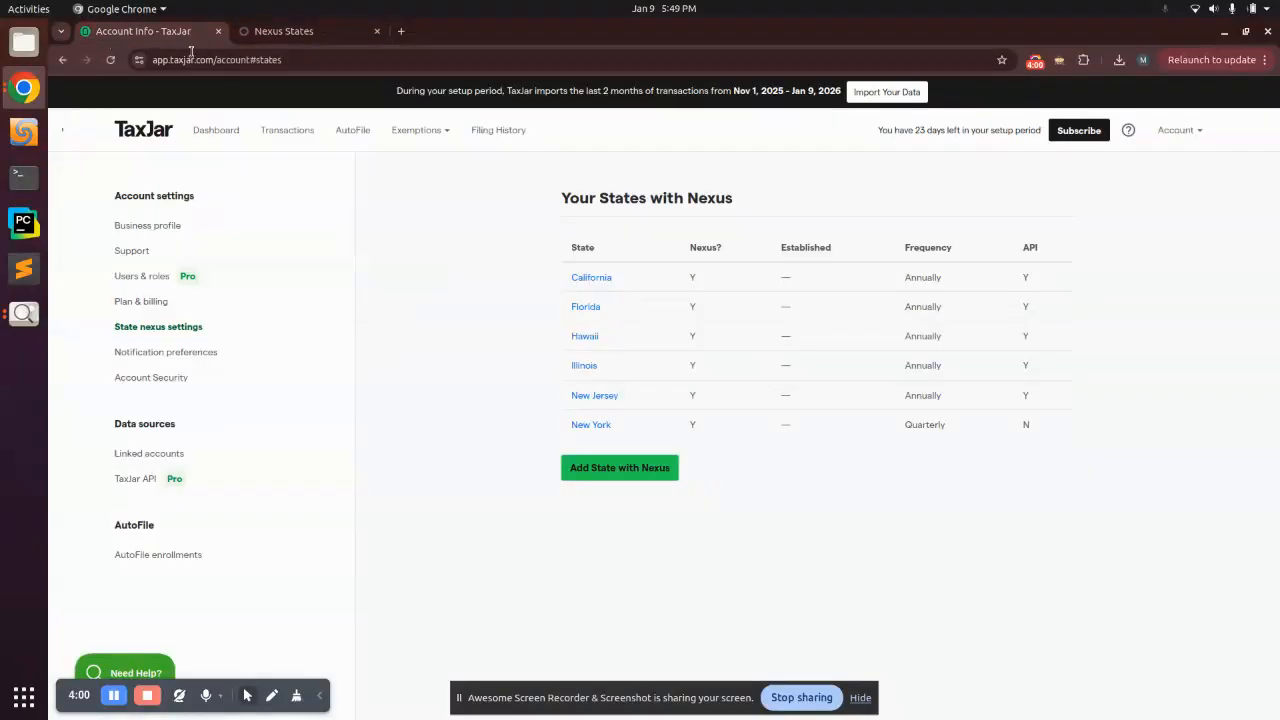
Step: Start adding a nexus state in TaxJar, abandon it without choosing a state, and return to Odoo
{"action": "left_click", "coordinate": [590, 468]}
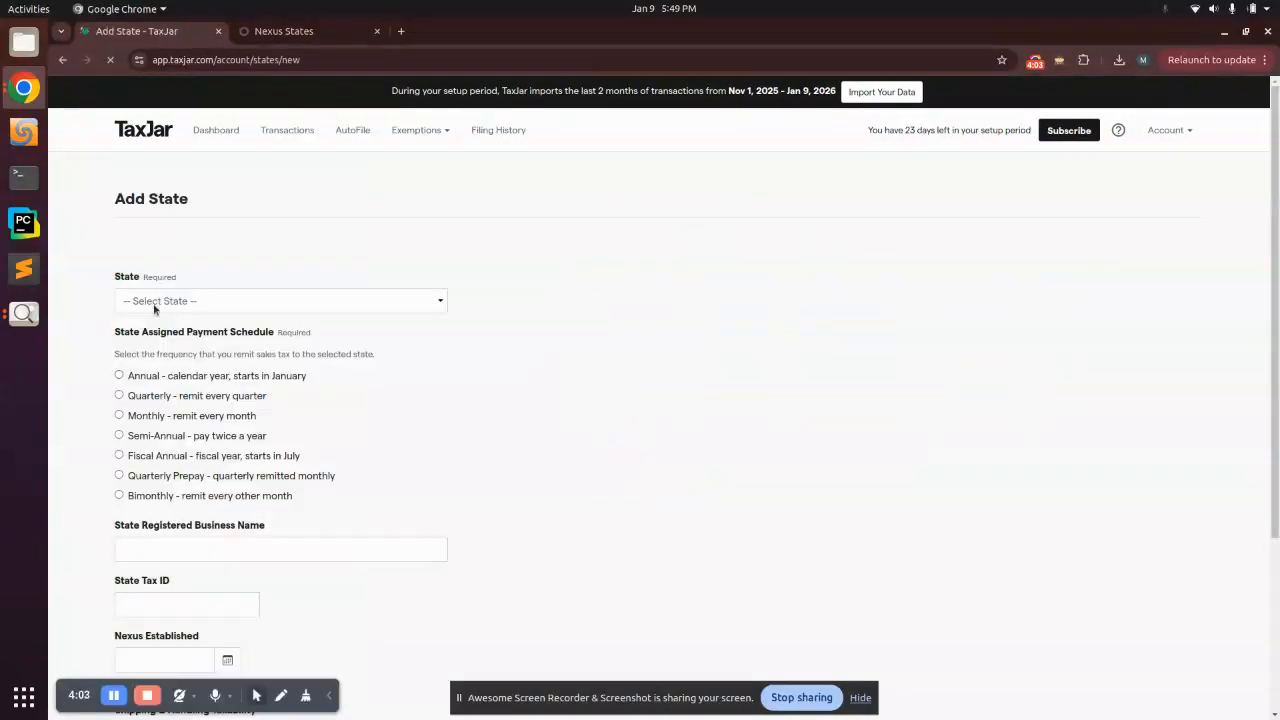
{"action": "left_click", "coordinate": [155, 305]}
{"action": "left_click", "coordinate": [155, 305]}
{"action": "scroll", "coordinate": [207, 365], "scroll_direction": "down", "scroll_amount": 1}
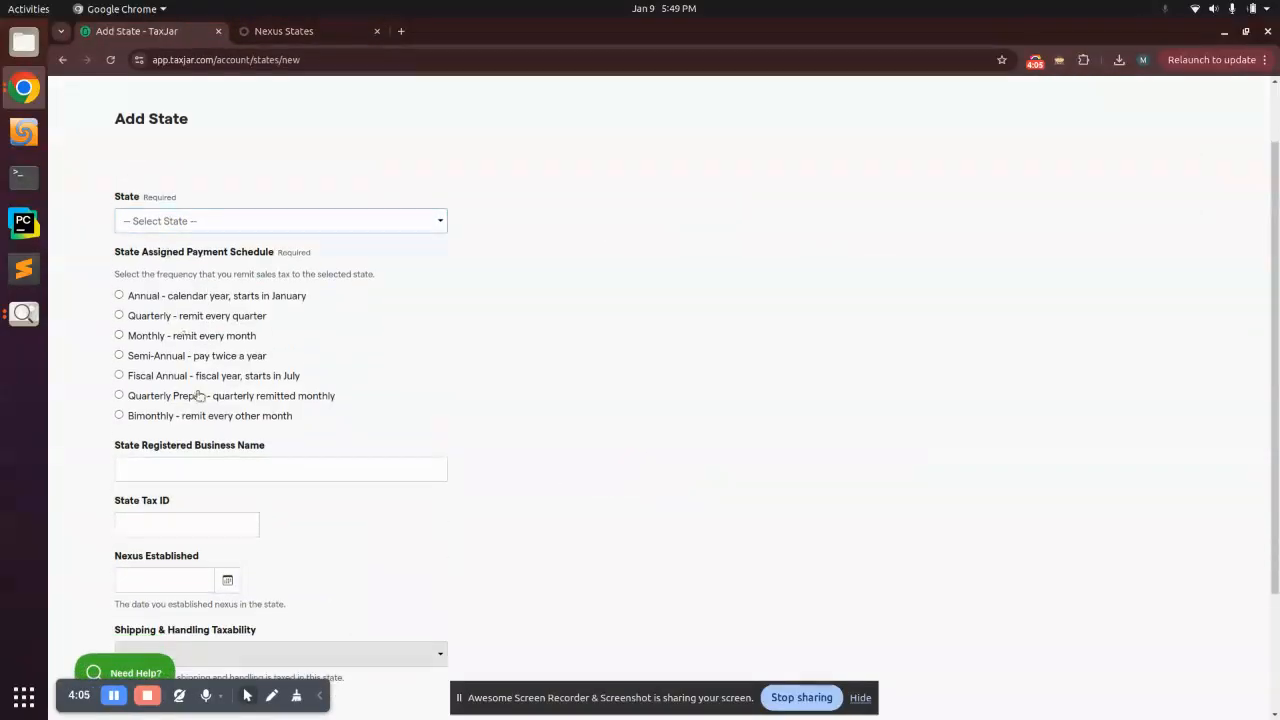
{"action": "scroll", "coordinate": [225, 290], "scroll_direction": "down", "scroll_amount": 2}
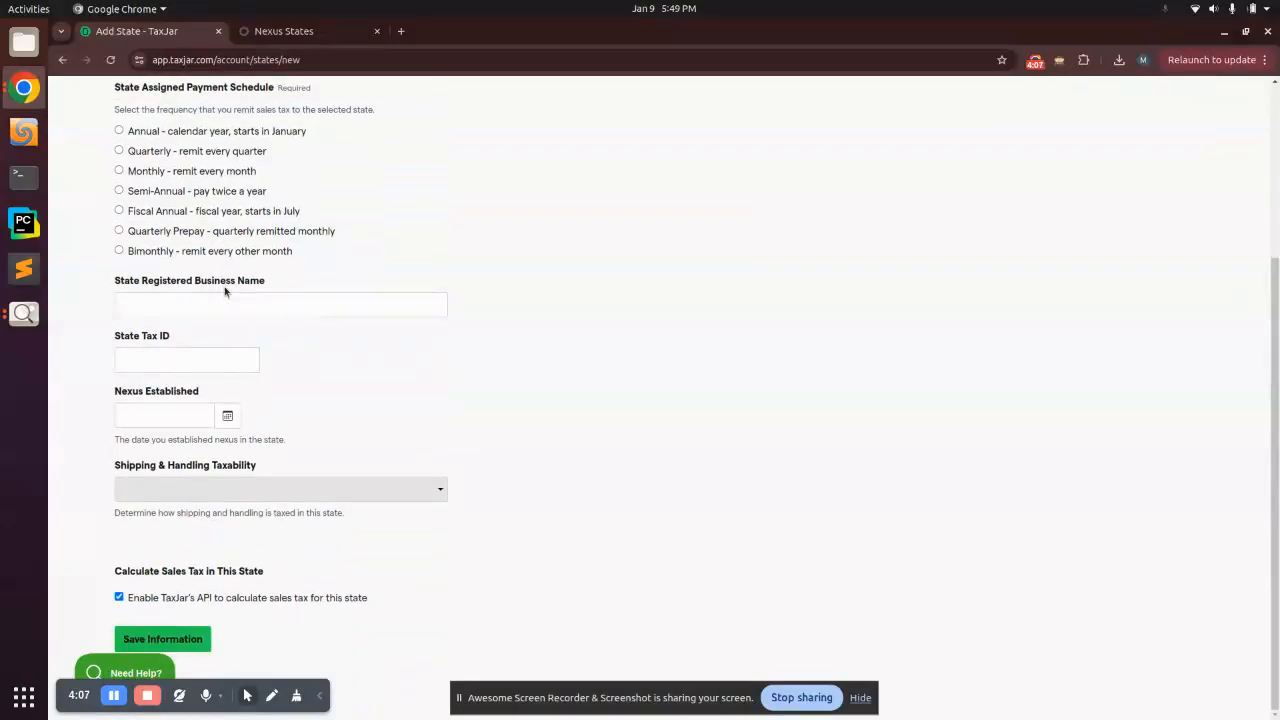
{"action": "left_click", "coordinate": [184, 648]}
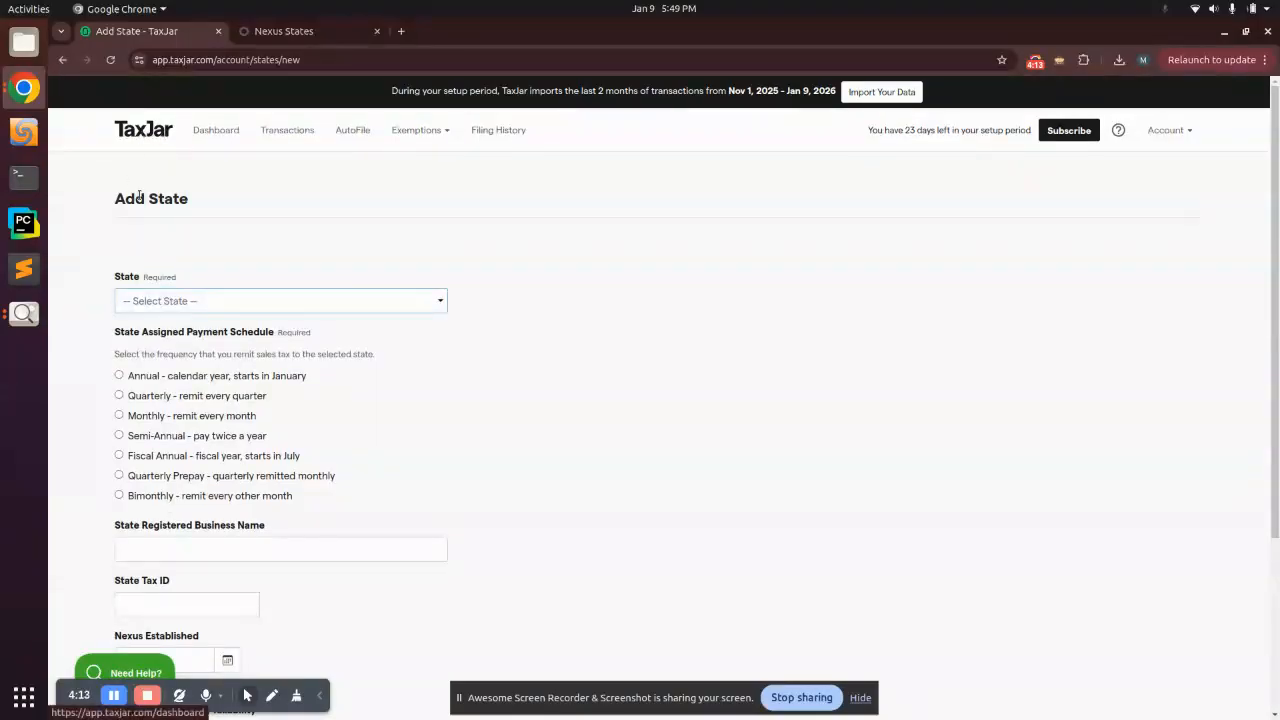
{"action": "left_click", "coordinate": [136, 133]}
{"action": "left_click", "coordinate": [284, 31]}
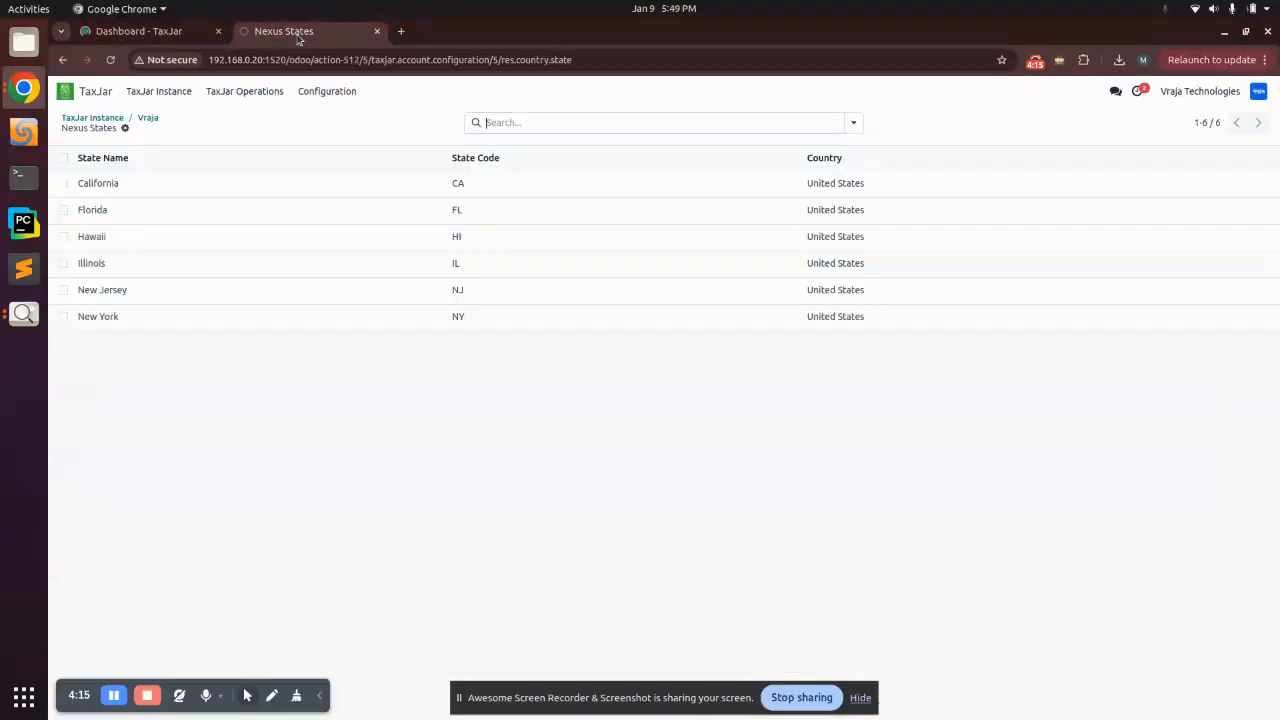
Step: Reopen the Vraja instance and its synced nexus states, then go back to the form
{"action": "left_click", "coordinate": [168, 93]}
{"action": "left_click", "coordinate": [110, 322]}
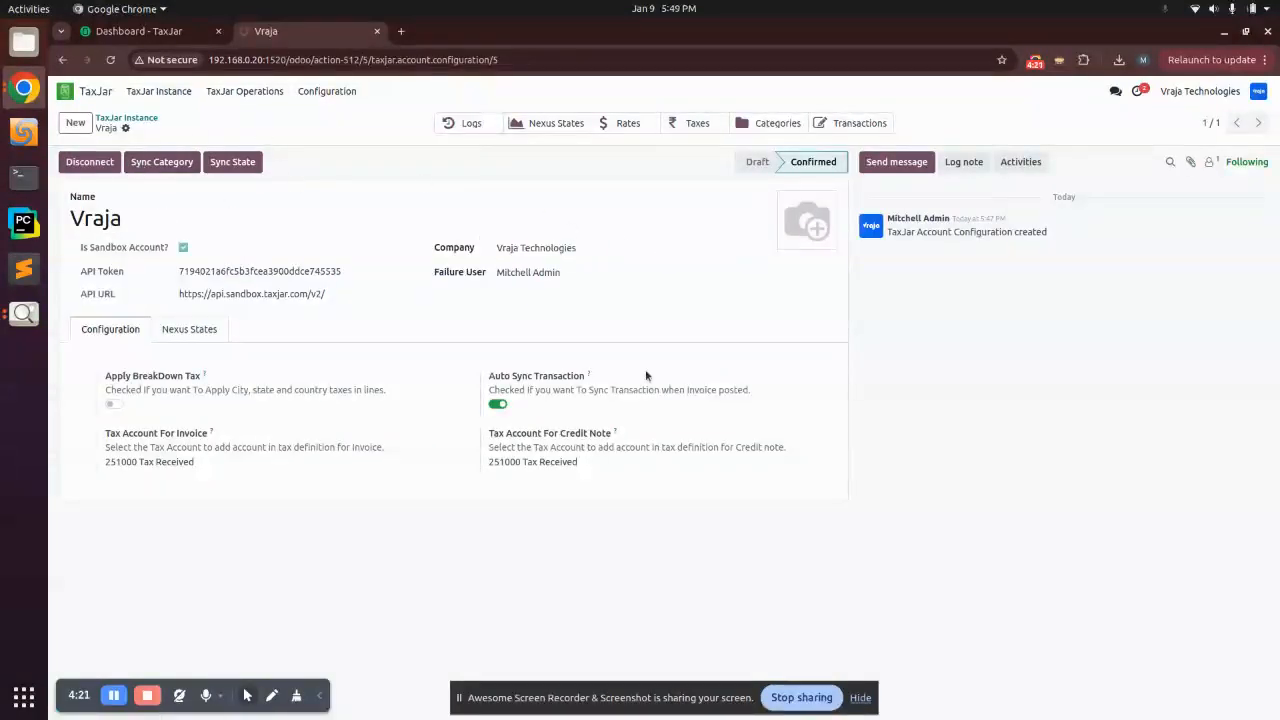
{"action": "left_click", "coordinate": [545, 124]}
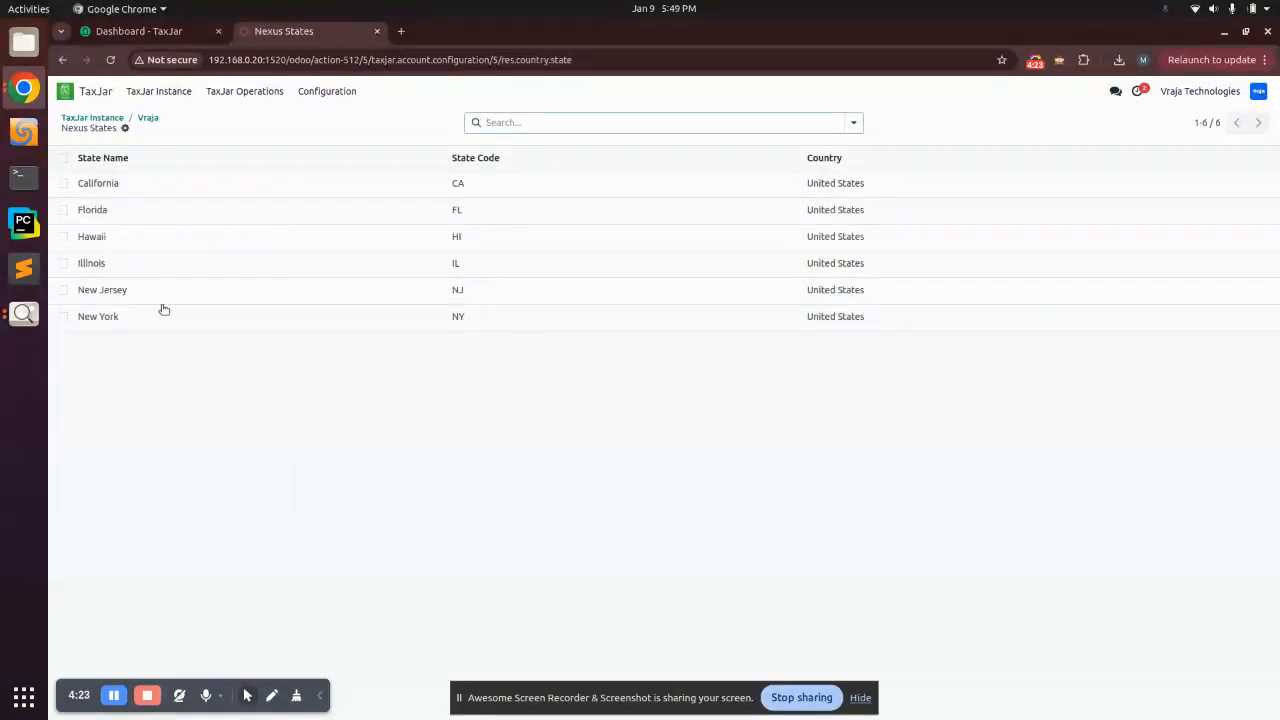
{"action": "left_click", "coordinate": [152, 118]}
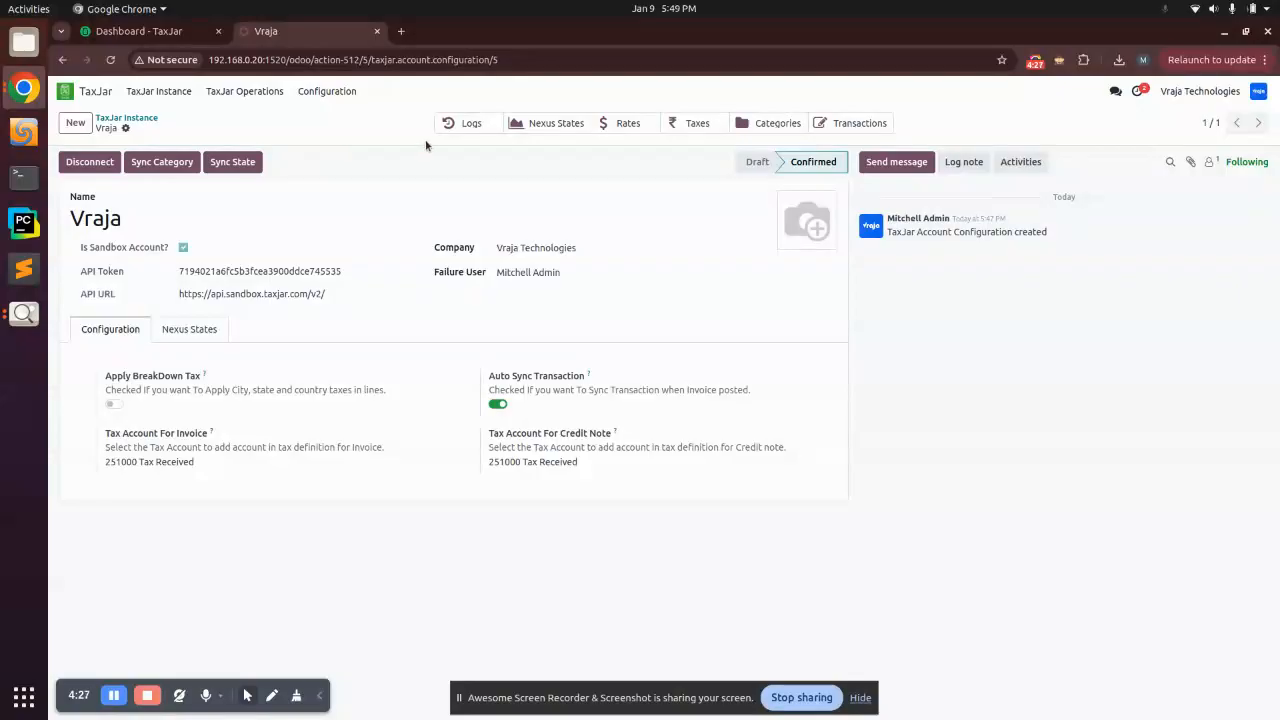
Step: Open TaxJar Operations Details to see the log grouped by New Jeresy, Vraja Technologies and None
{"action": "left_click", "coordinate": [314, 91]}
{"action": "left_click", "coordinate": [256, 91]}
{"action": "left_click", "coordinate": [258, 92]}
{"action": "left_click", "coordinate": [277, 118]}
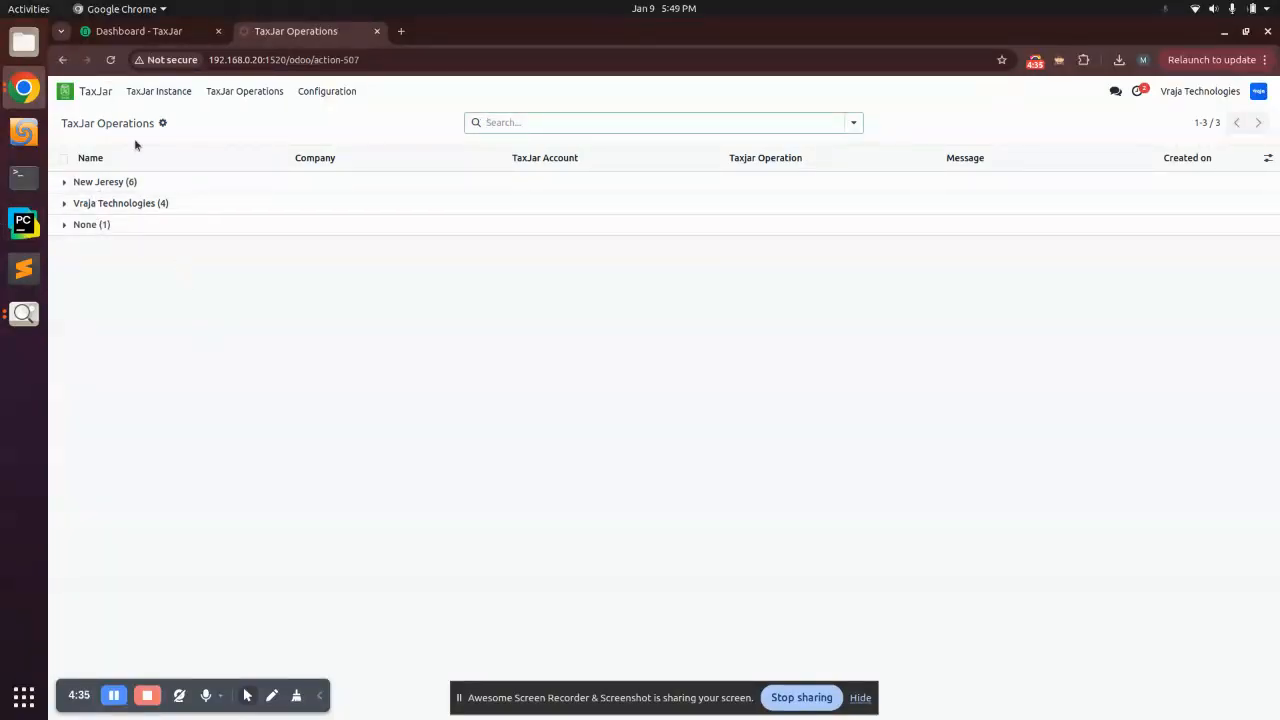
{"action": "left_click", "coordinate": [121, 203]}
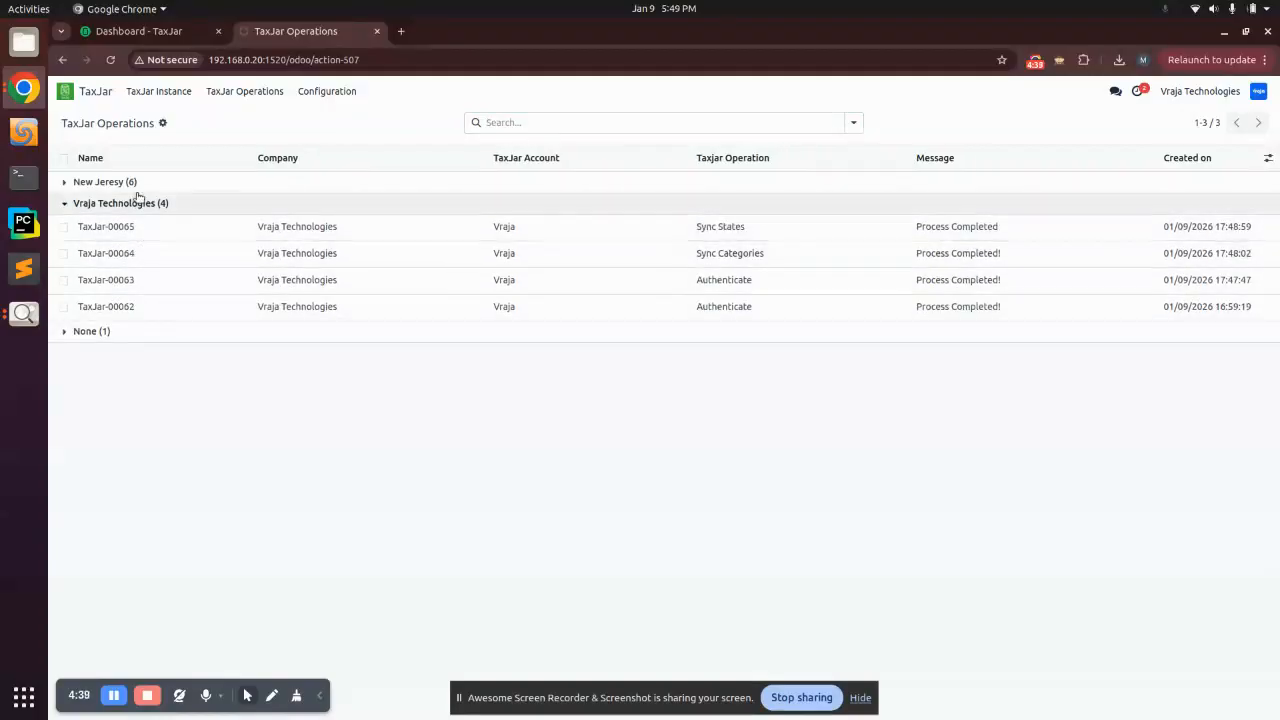
{"action": "left_click", "coordinate": [128, 182]}
{"action": "left_click", "coordinate": [145, 491]}
{"action": "left_click", "coordinate": [146, 516]}
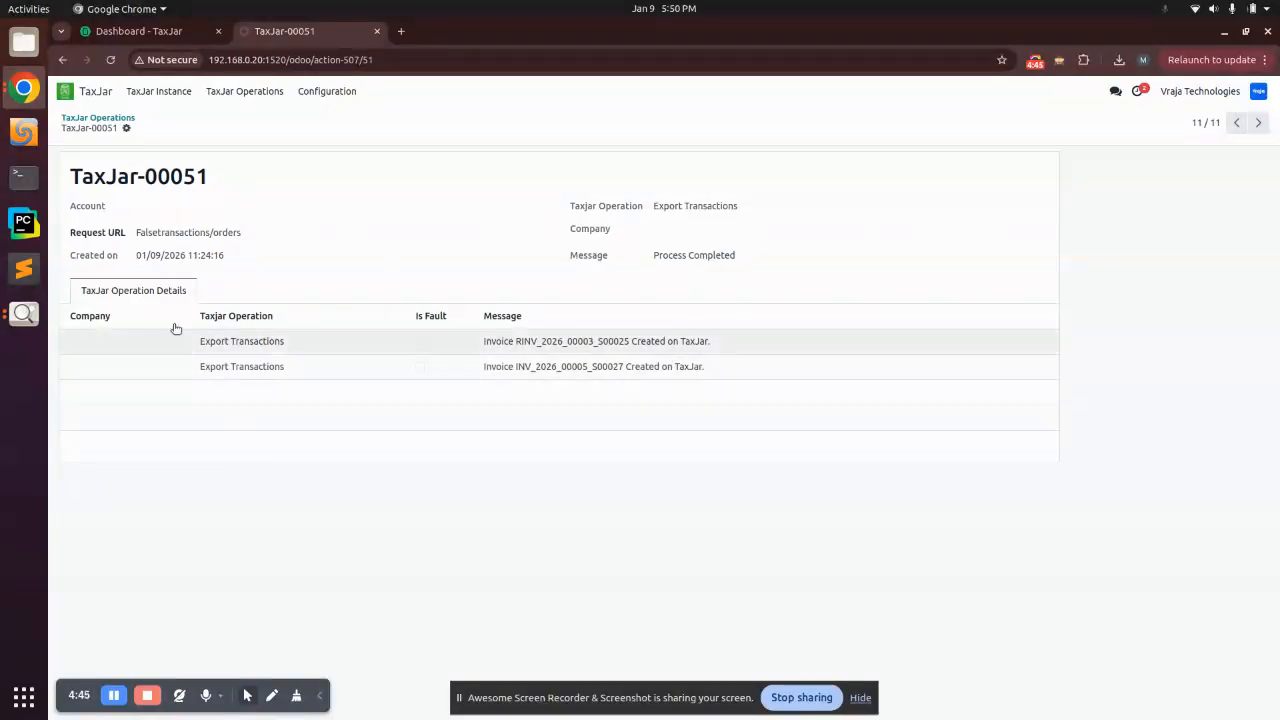
{"action": "left_click", "coordinate": [245, 91]}
{"action": "left_click", "coordinate": [242, 128]}
{"action": "left_click", "coordinate": [100, 203]}
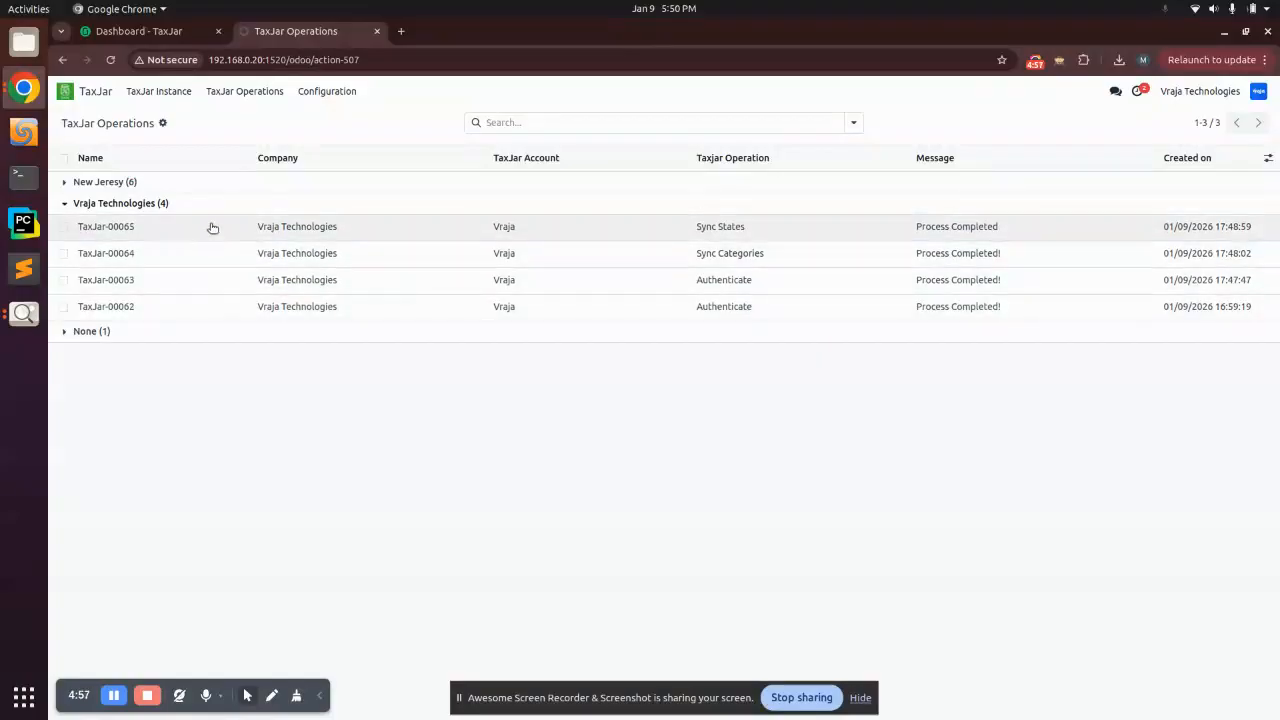
{"action": "left_click", "coordinate": [140, 204]}
{"action": "left_click", "coordinate": [130, 183]}
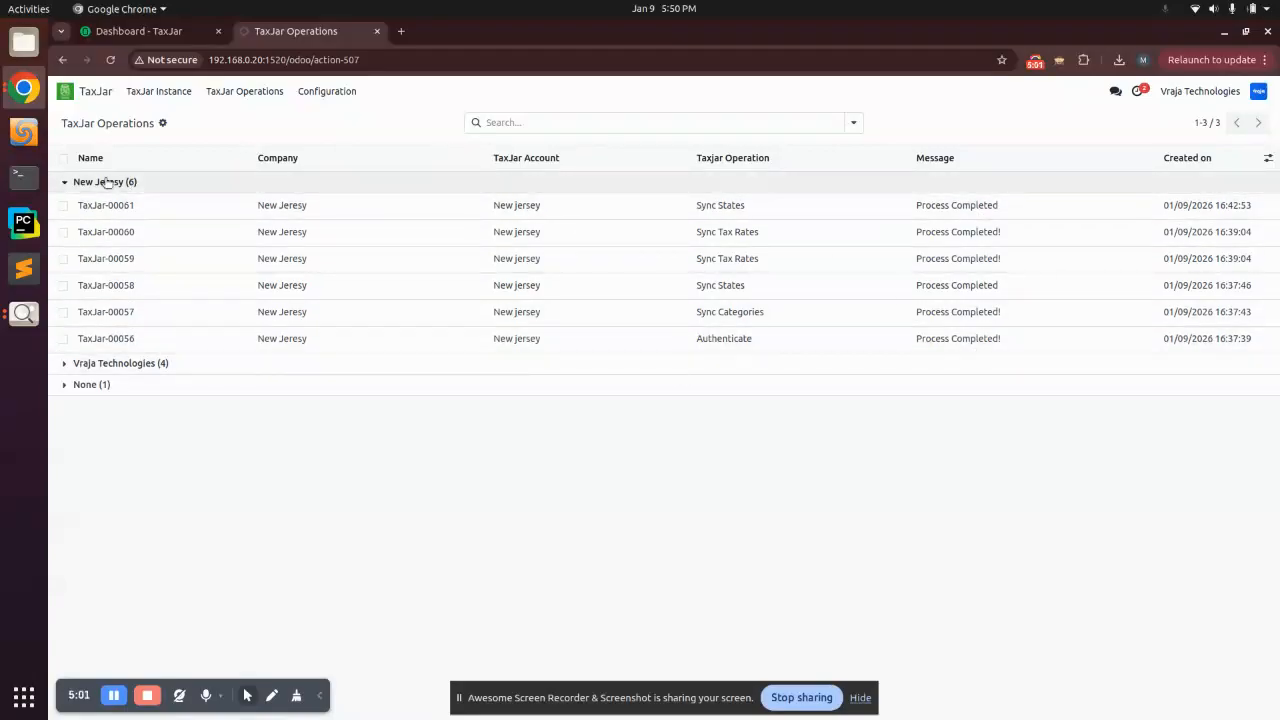
{"action": "left_click", "coordinate": [90, 181]}
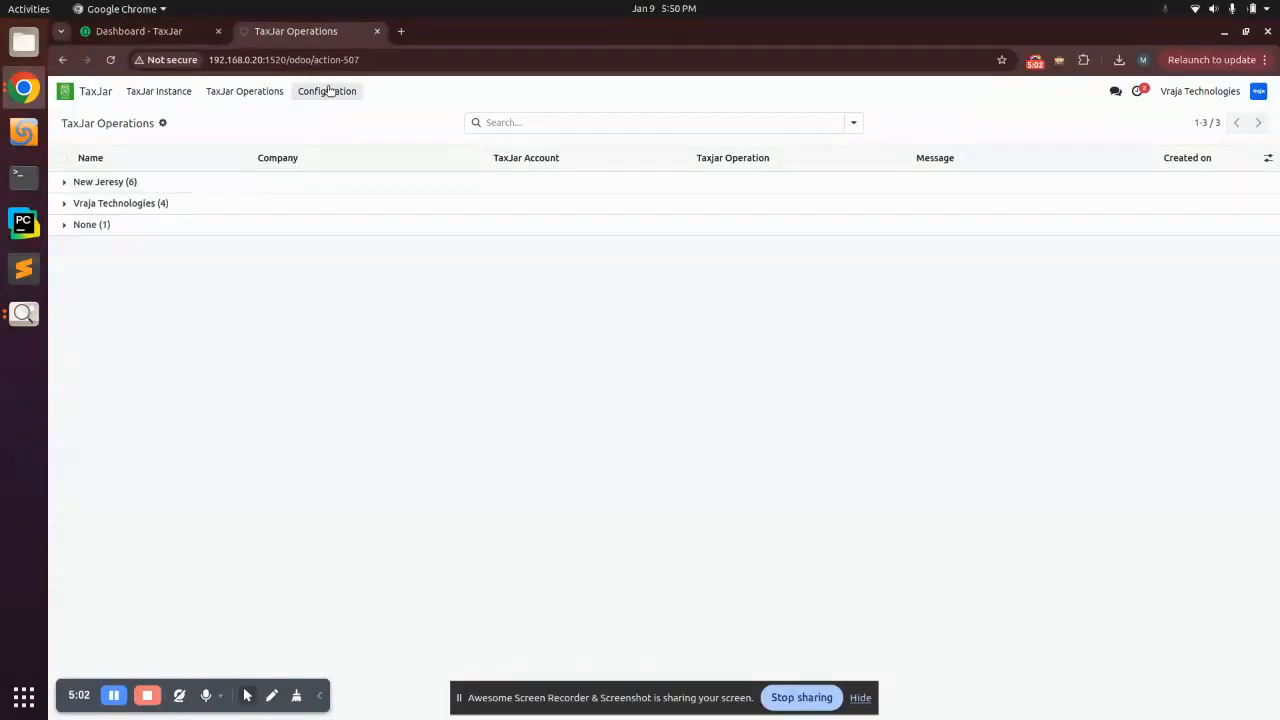
Step: Confirm the TaxJar Fault Details list is empty, then return to the TaxJar Operations Details log
{"action": "left_click", "coordinate": [226, 95]}
{"action": "left_click", "coordinate": [229, 134]}
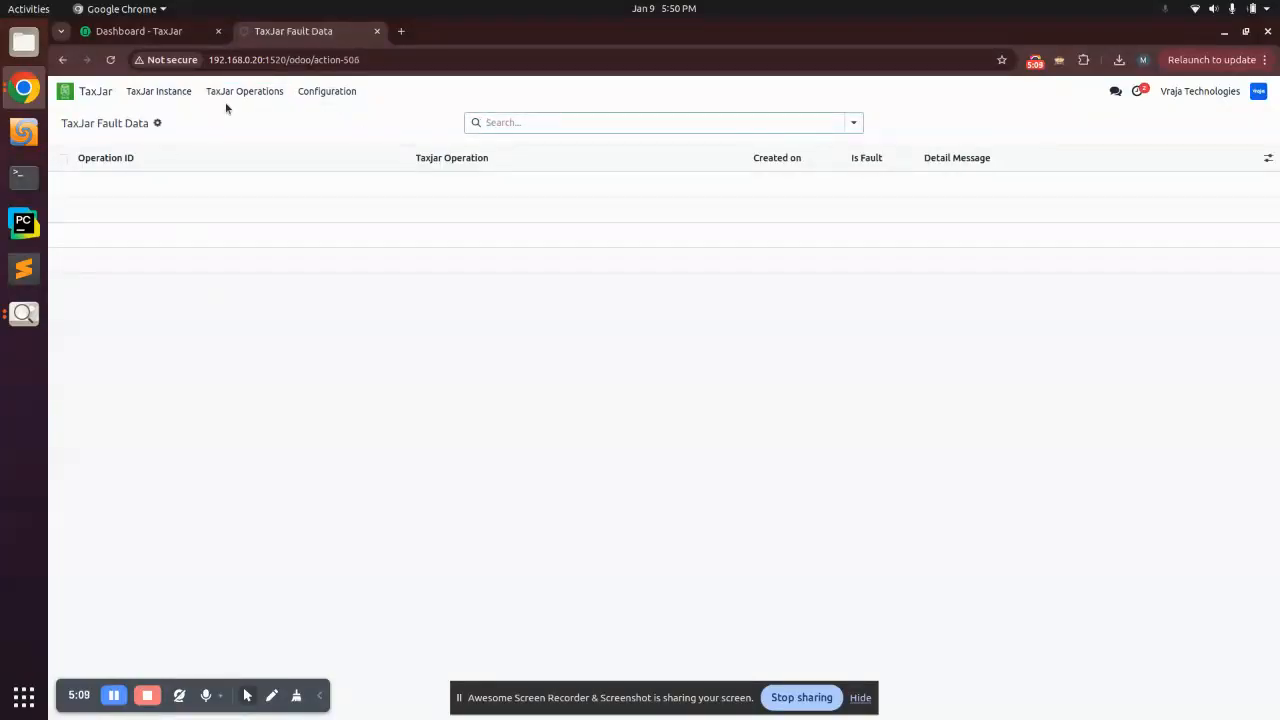
{"action": "left_click", "coordinate": [258, 91]}
{"action": "left_click", "coordinate": [301, 117]}
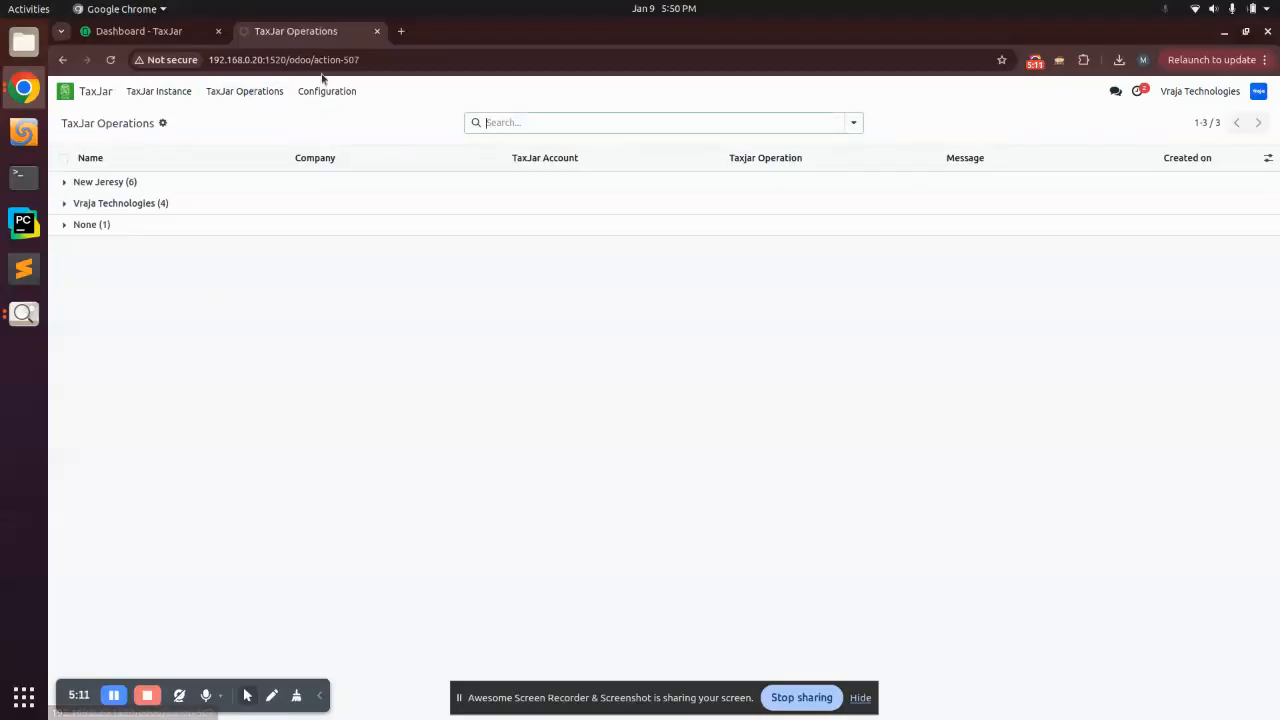
{"action": "left_click", "coordinate": [327, 91]}
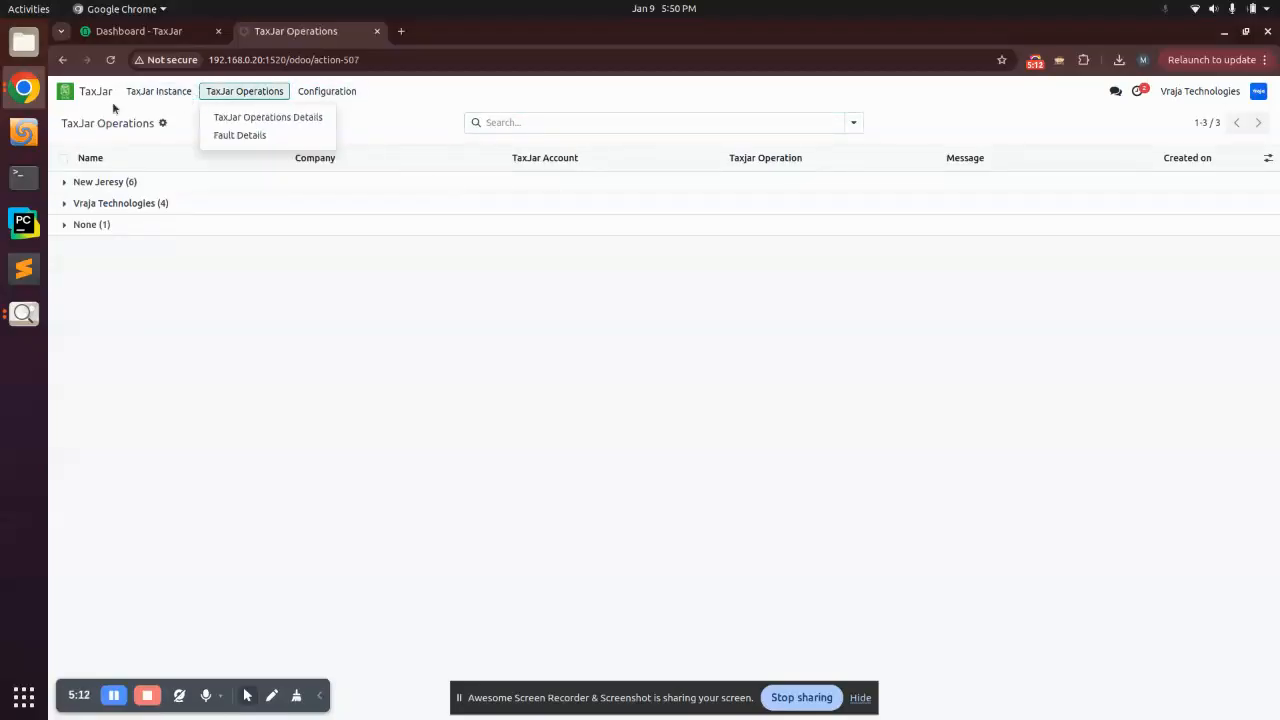
Step: Bring up the Youtube Thumbnail (1).png window in Image Viewer
{"action": "left_click", "coordinate": [24, 313]}
{"action": "left_click", "coordinate": [24, 313]}
{"action": "left_click", "coordinate": [105, 374]}
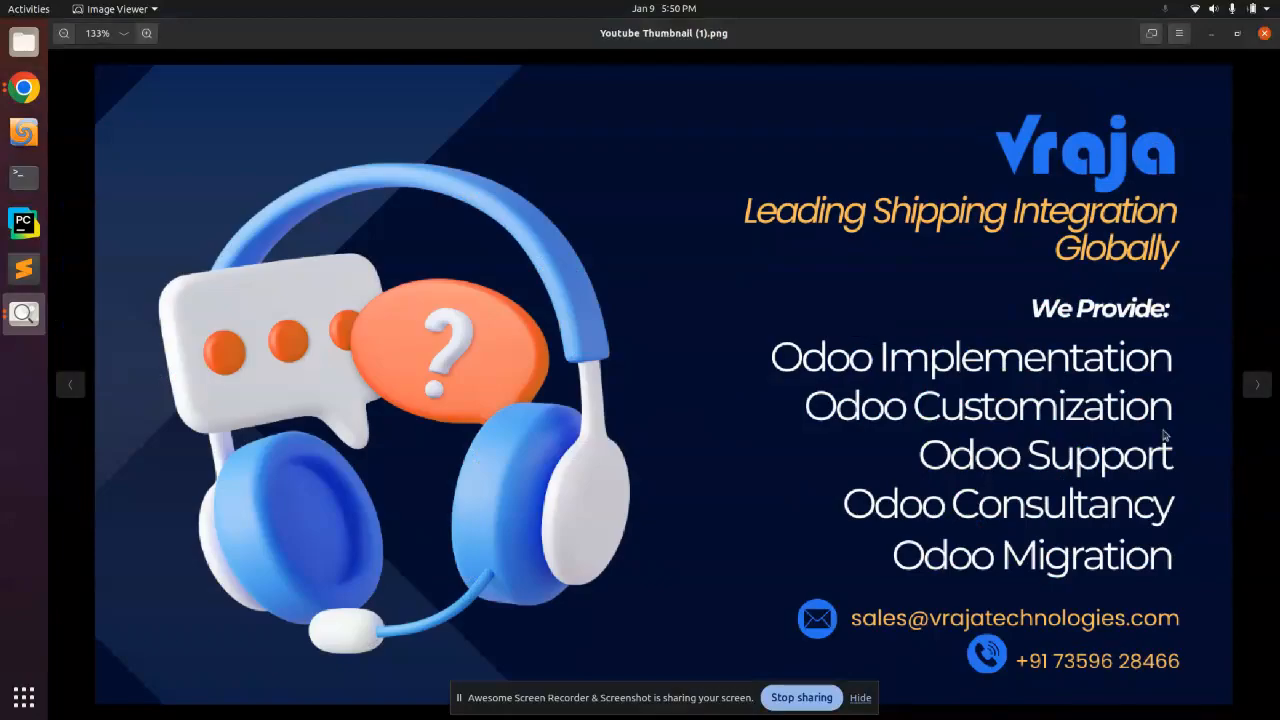